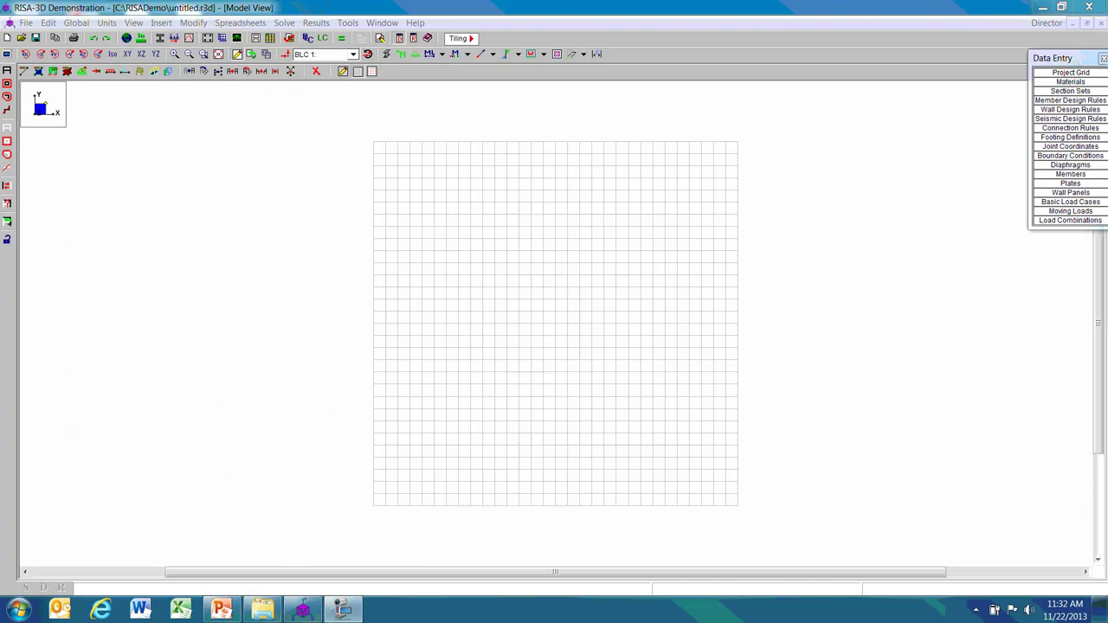
Step: Enter 'Example' as the model title in Global Parameters, reviewing the Seismic options before confirming
{"action": "left_click", "coordinate": [80, 23]}
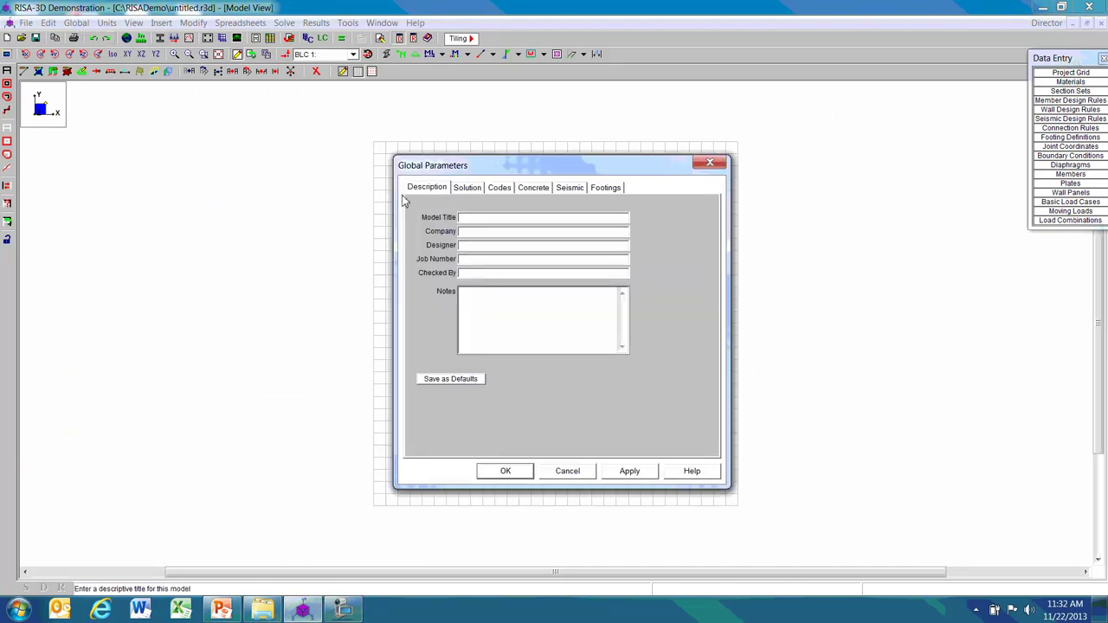
{"action": "type", "text": "Example"}
{"action": "left_click", "coordinate": [567, 190]}
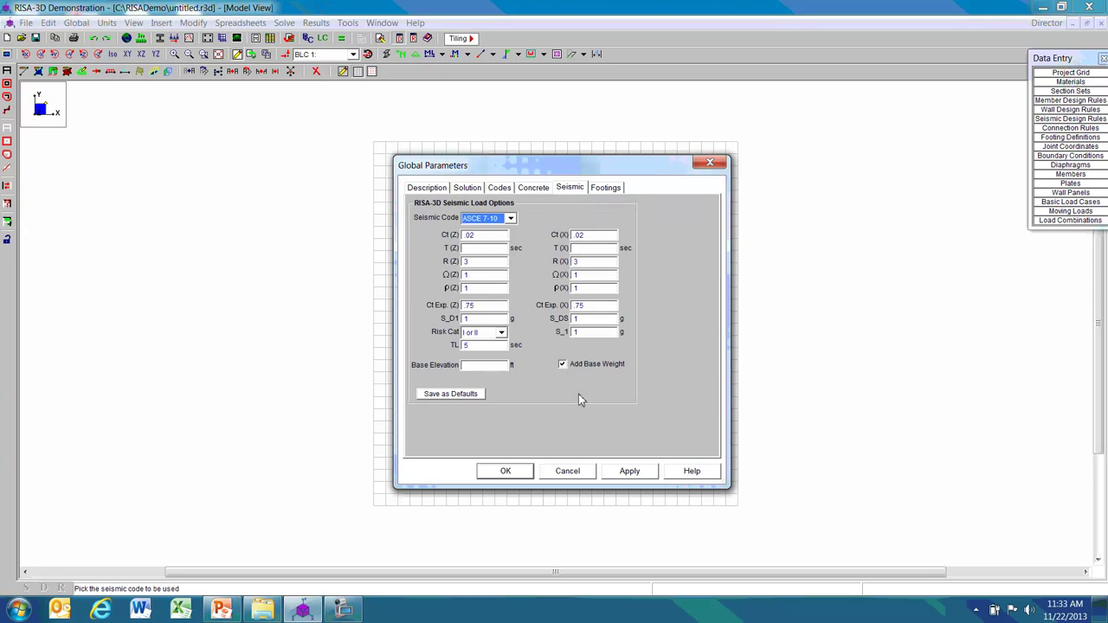
{"action": "left_click", "coordinate": [508, 475]}
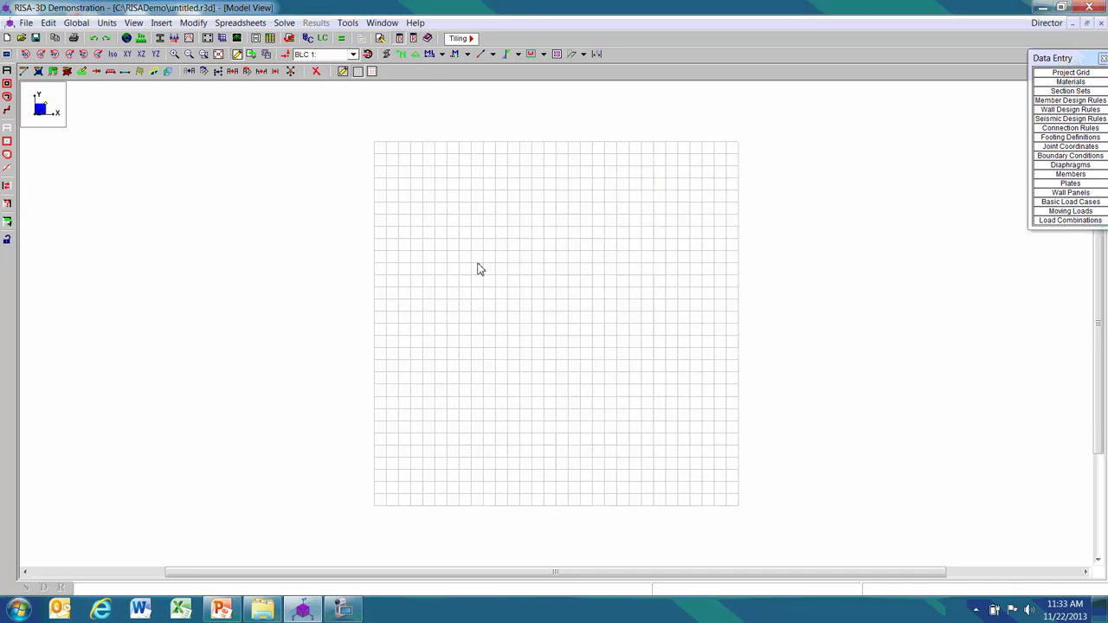
Step: Keep the current units and set drawing grid increments to 1@24 ft in X and 3@12 ft in Y
{"action": "left_click", "coordinate": [141, 38]}
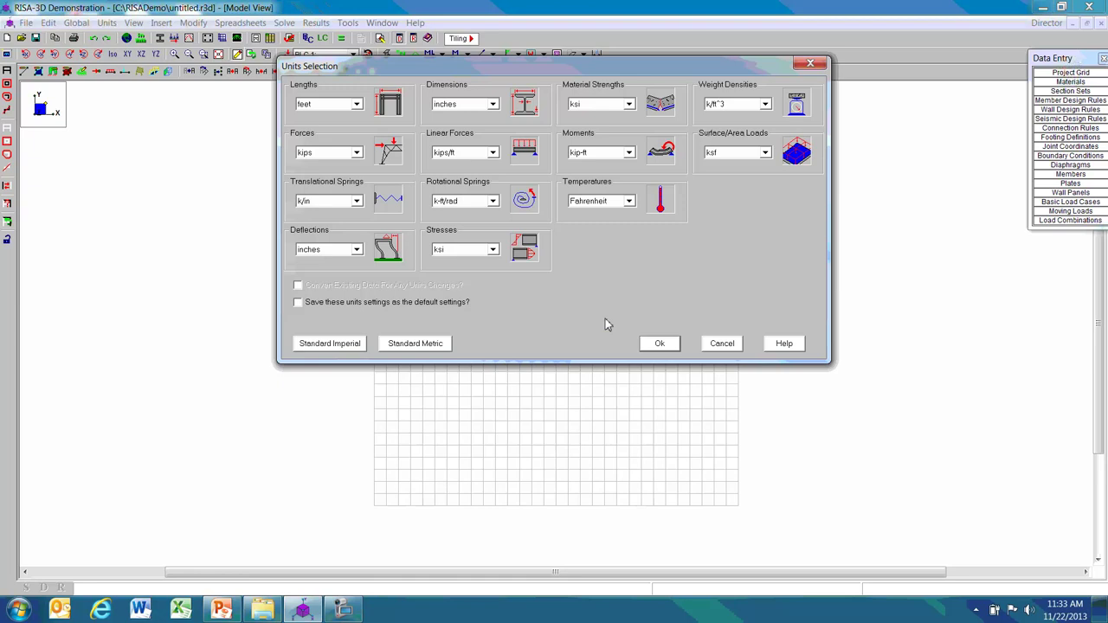
{"action": "left_click", "coordinate": [661, 346]}
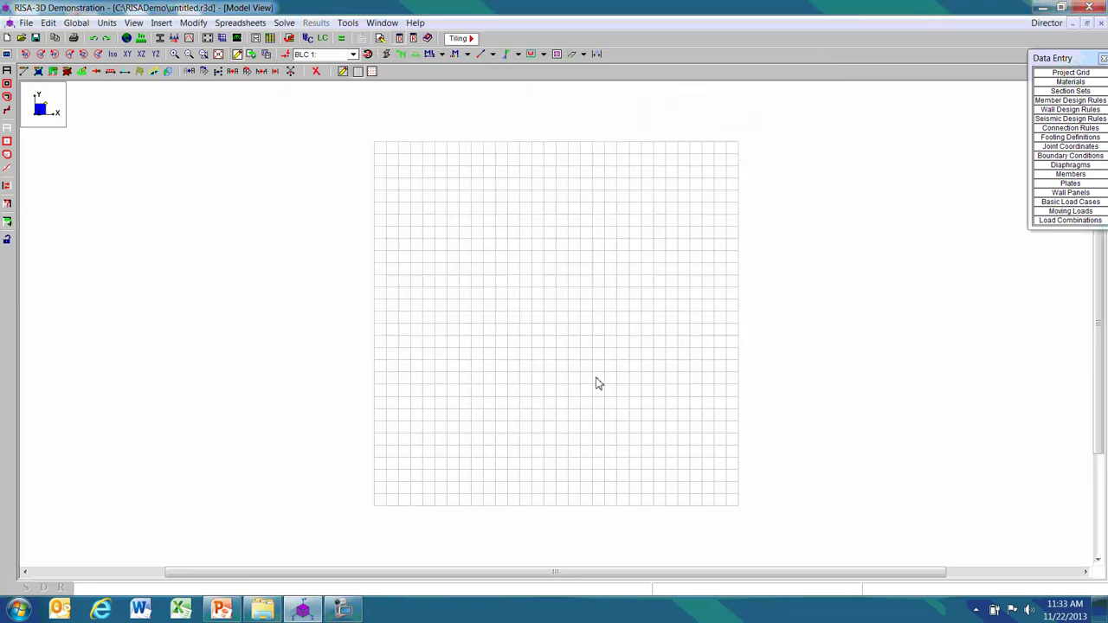
{"action": "left_click", "coordinate": [343, 72]}
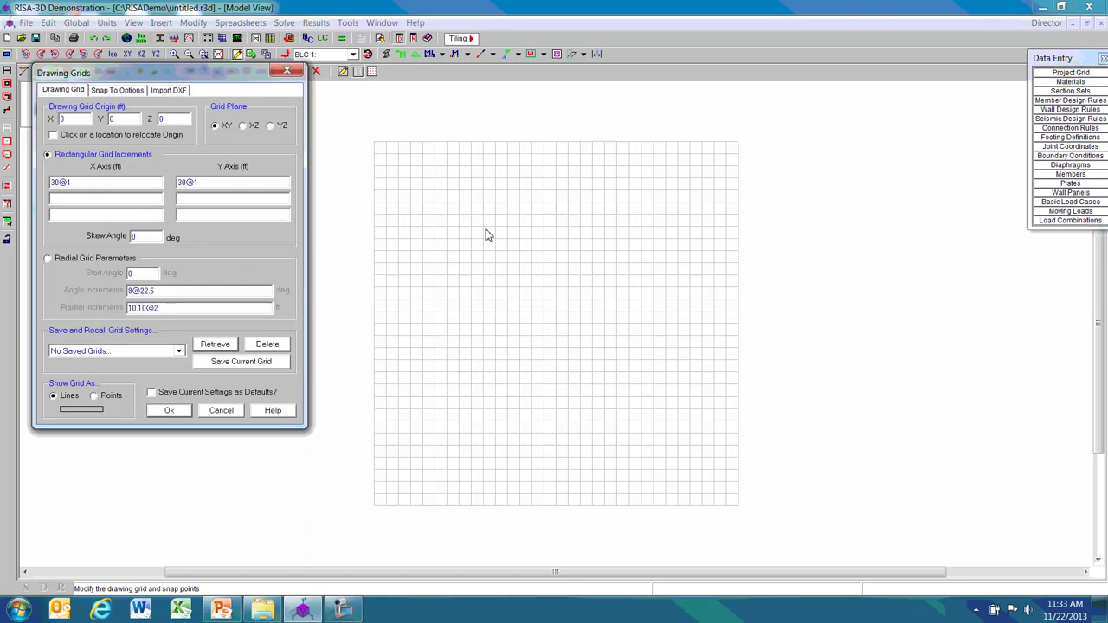
{"action": "left_click_drag", "start_coordinate": [64, 182], "coordinate": [45, 186]}
{"action": "type", "text": "1@2"}
{"action": "key", "text": "Delete"}
{"action": "key", "text": "Delete"}
{"action": "type", "text": "4"}
{"action": "left_click_drag", "start_coordinate": [178, 183], "coordinate": [190, 183]}
{"action": "type", "text": "12"}
{"action": "left_click_drag", "start_coordinate": [187, 183], "coordinate": [176, 182]}
{"action": "type", "text": "3"}
{"action": "left_click", "coordinate": [173, 409]}
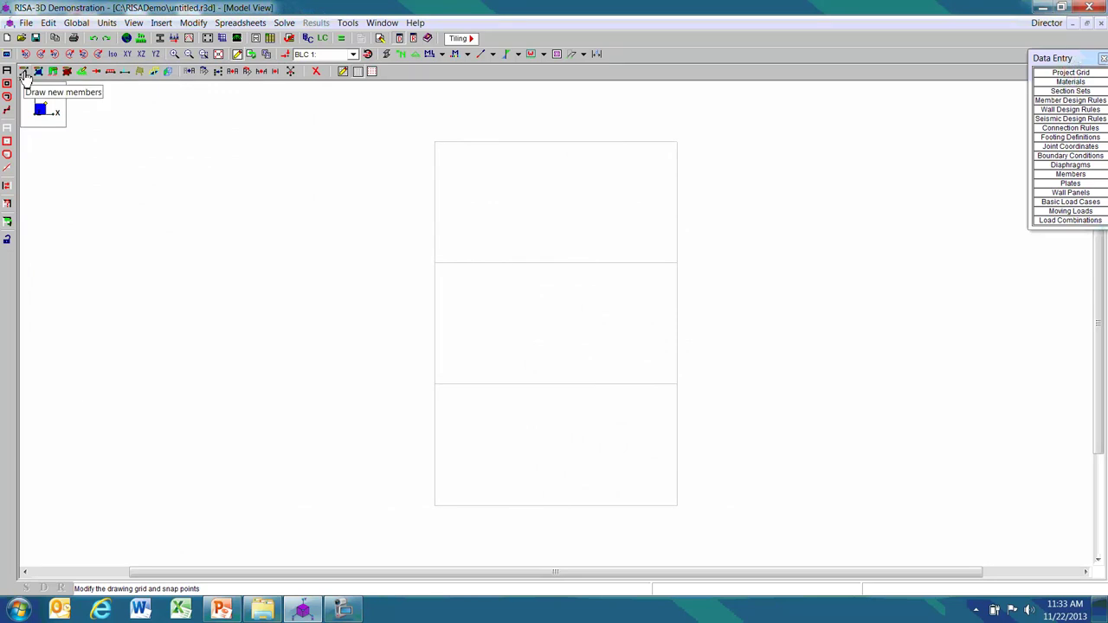
Step: Set new members to General material gen_Steel, Column type, and browse for a start shape
{"action": "left_click", "coordinate": [25, 73]}
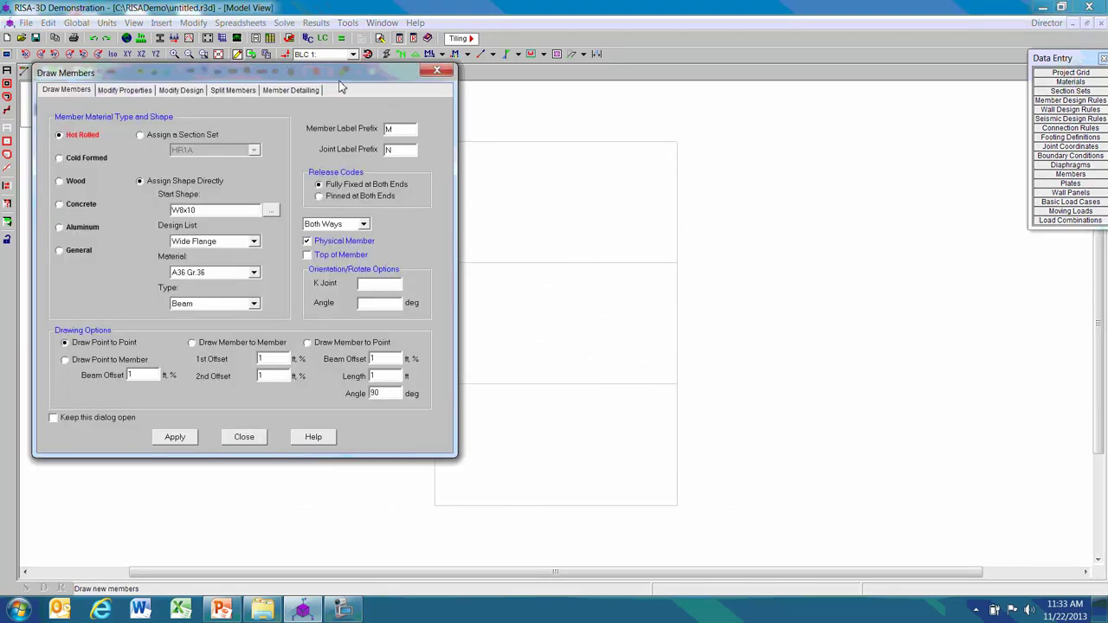
{"action": "mouse_move", "coordinate": [355, 79]}
{"action": "left_mouse_down"}
{"action": "mouse_move", "coordinate": [851, 266]}
{"action": "mouse_move", "coordinate": [815, 124]}
{"action": "mouse_move", "coordinate": [852, 141]}
{"action": "left_mouse_up"}
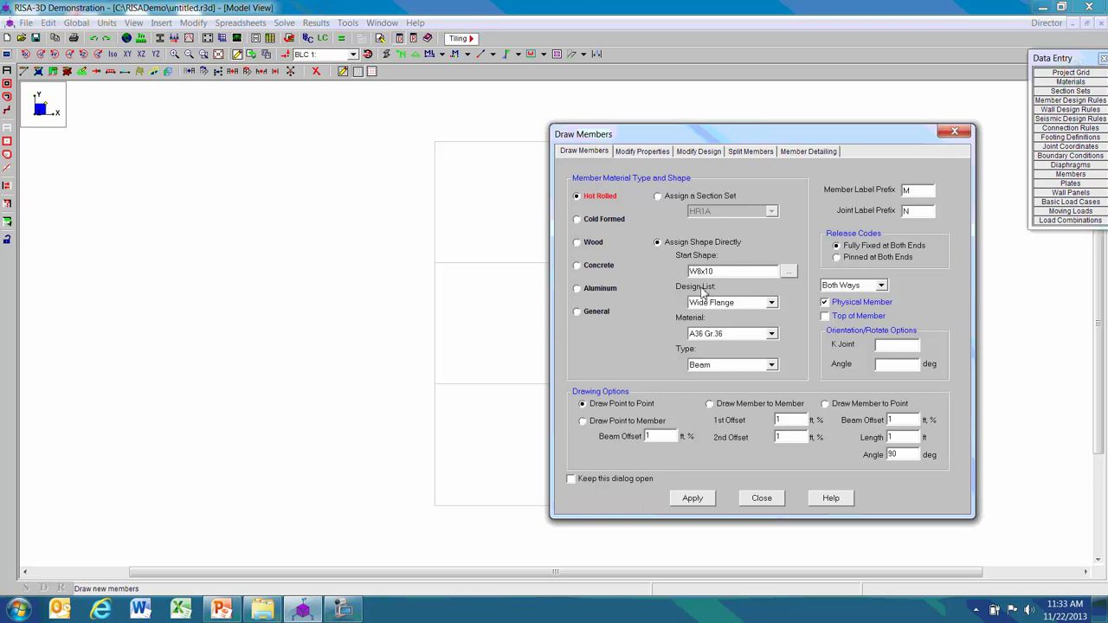
{"action": "left_click", "coordinate": [578, 311]}
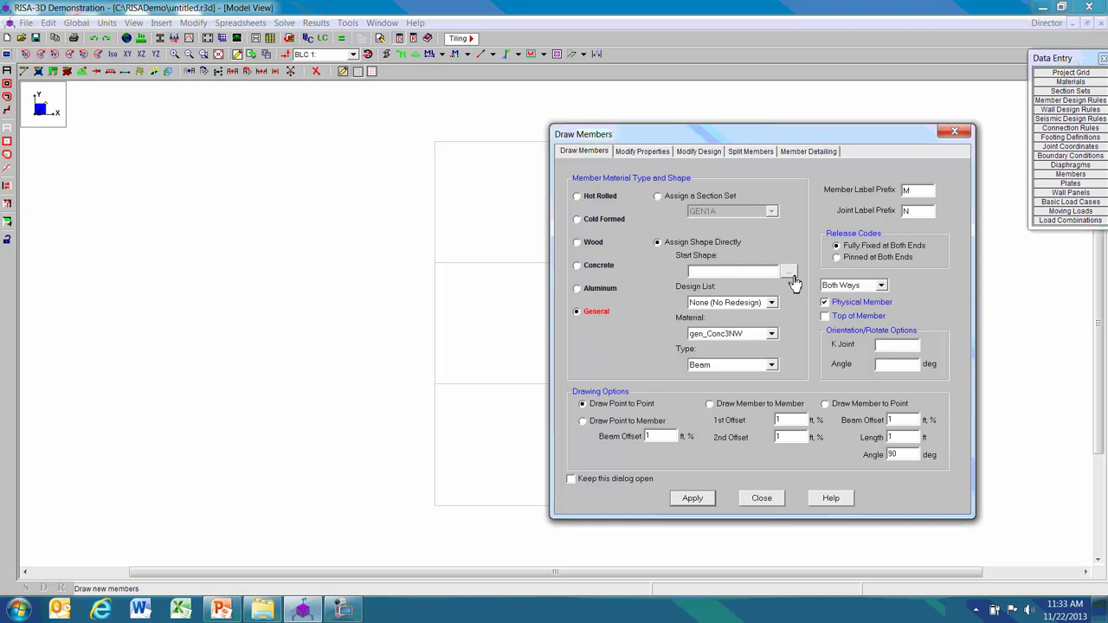
{"action": "left_click", "coordinate": [772, 335]}
{"action": "left_click", "coordinate": [742, 389]}
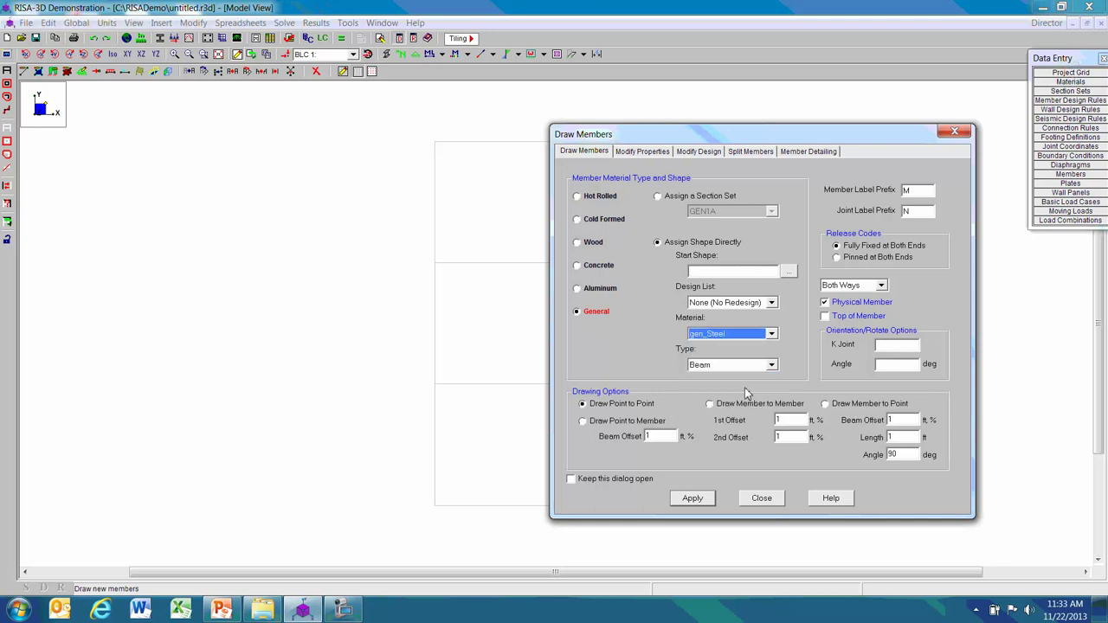
{"action": "left_click", "coordinate": [771, 366]}
{"action": "left_click", "coordinate": [764, 387]}
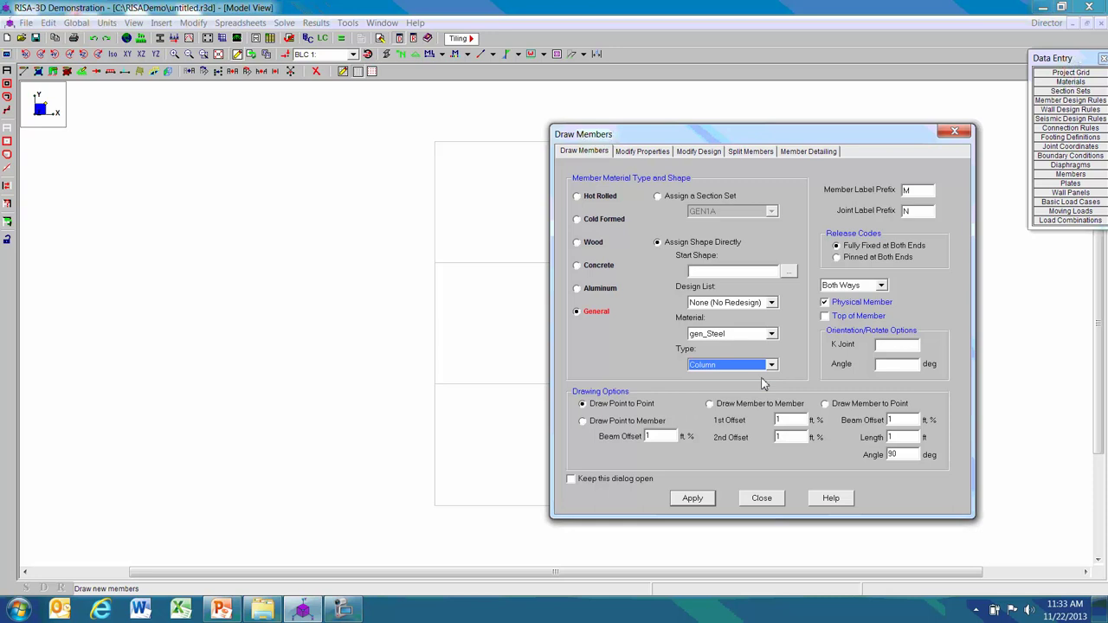
{"action": "left_click", "coordinate": [787, 273]}
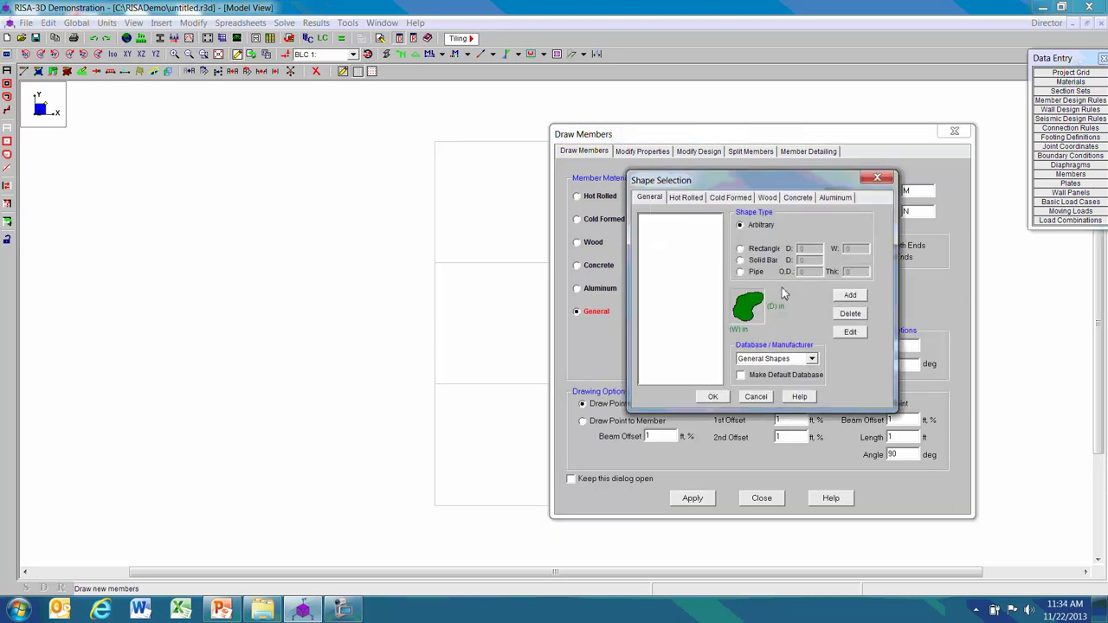
Step: Add a general shape named Col with Area 50, Iyy 1, Izz 1400 and J 1401
{"action": "left_click", "coordinate": [854, 299]}
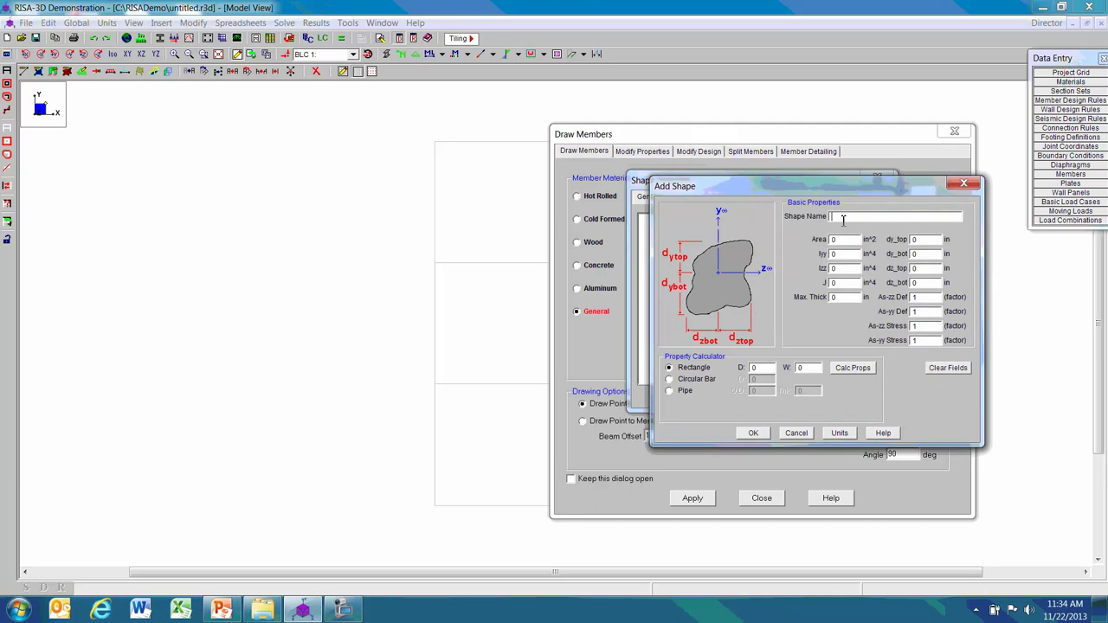
{"action": "type", "text": "Col"}
{"action": "key", "text": "Tab"}
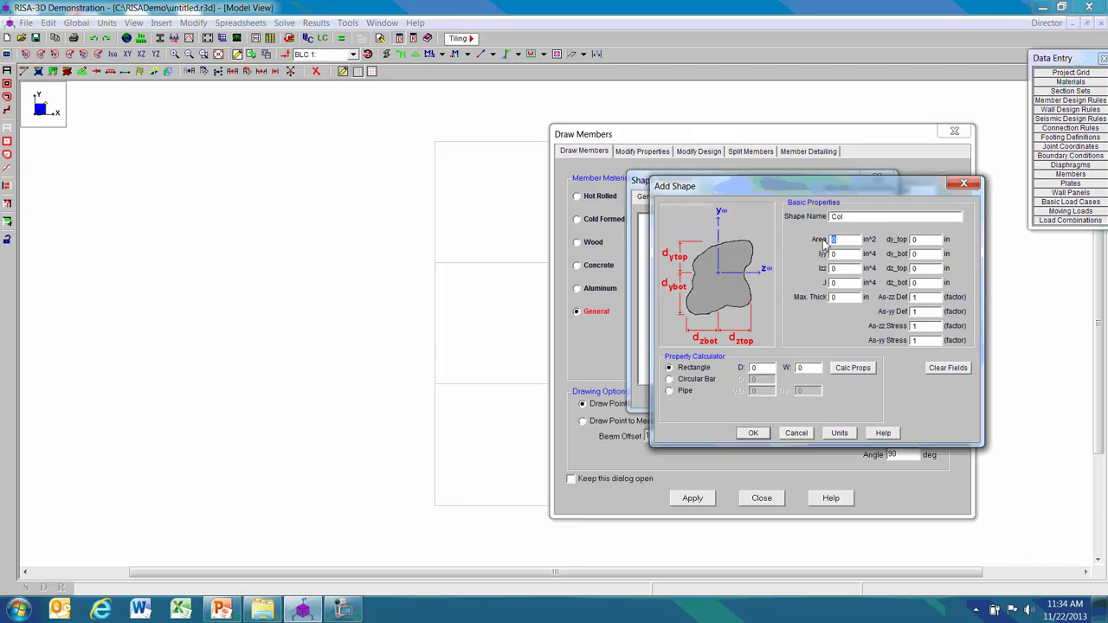
{"action": "type", "text": "50"}
{"action": "key", "text": "Tab"}
{"action": "type", "text": "1"}
{"action": "key", "text": "Tab"}
{"action": "type", "text": "1400"}
{"action": "key", "text": "Tab"}
{"action": "type", "text": "1401"}
Step: Set Col's max thickness and dy/dz dimensions to 1 and save the shape
{"action": "key", "text": "Tab"}
{"action": "type", "text": "1"}
{"action": "key", "text": "Tab"}
{"action": "type", "text": "1"}
{"action": "key", "text": "Tab"}
{"action": "type", "text": "1"}
{"action": "key", "text": "Tab"}
{"action": "type", "text": "1"}
{"action": "key", "text": "Tab"}
{"action": "type", "text": "1"}
{"action": "left_click", "coordinate": [753, 433]}
Step: Assign Col as the member start shape and reset the material to gen_Steel
{"action": "left_click", "coordinate": [712, 397]}
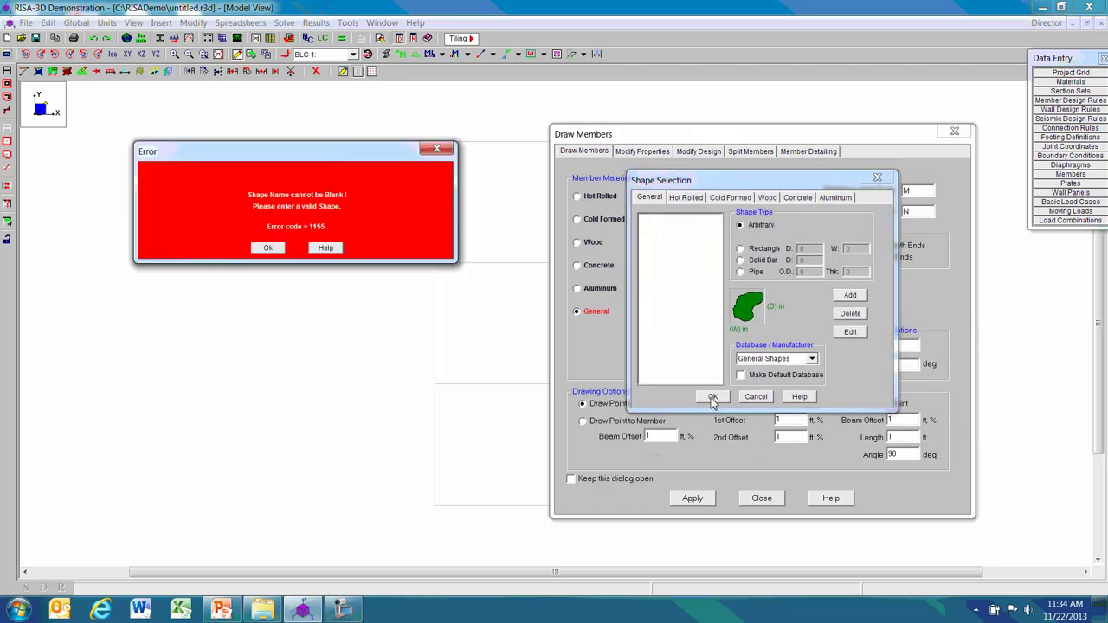
{"action": "left_click", "coordinate": [268, 250]}
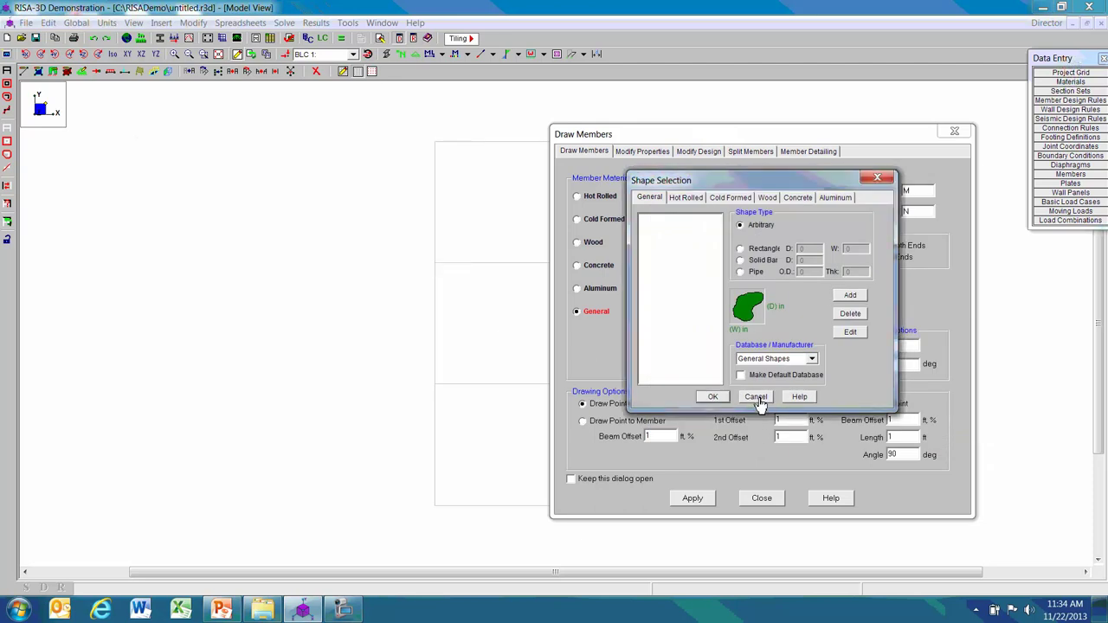
{"action": "left_click", "coordinate": [756, 397]}
{"action": "left_click", "coordinate": [789, 274]}
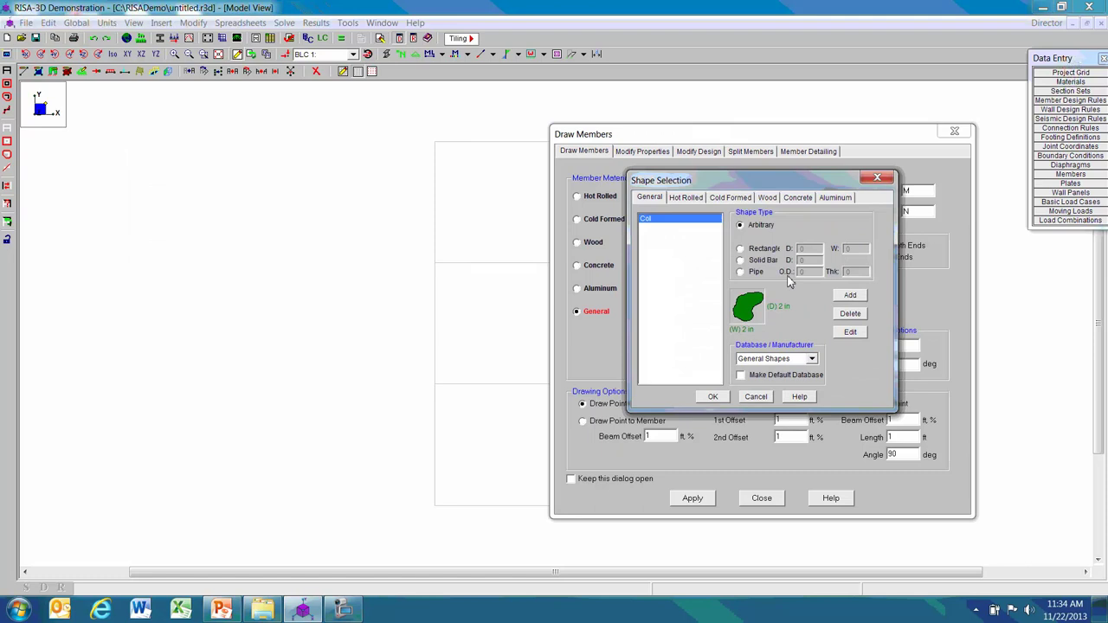
{"action": "left_click", "coordinate": [713, 400]}
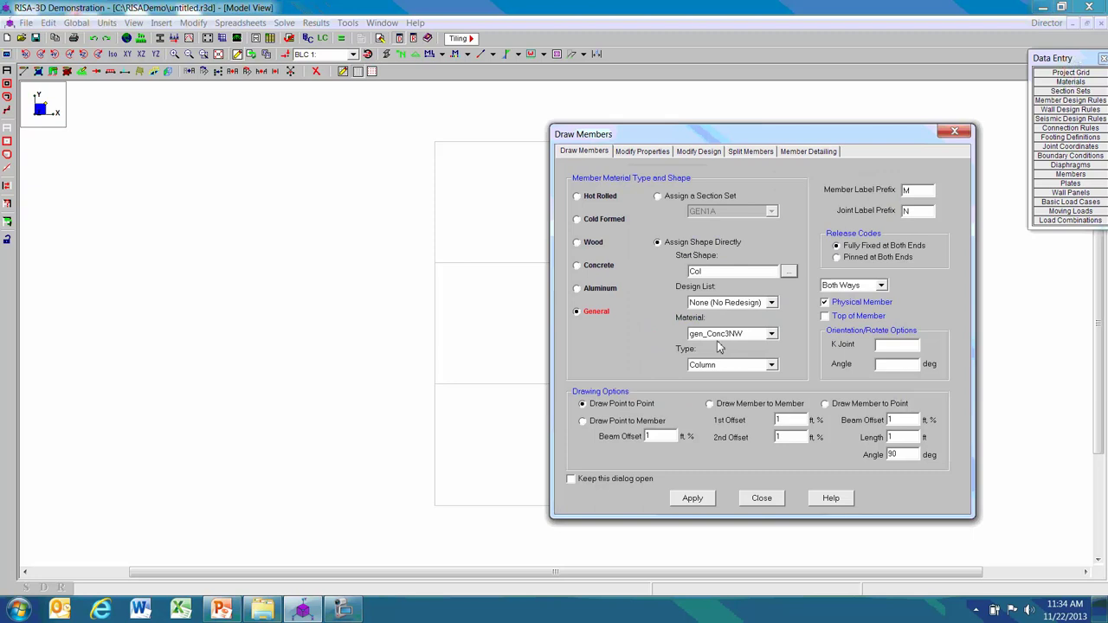
{"action": "left_click", "coordinate": [772, 334]}
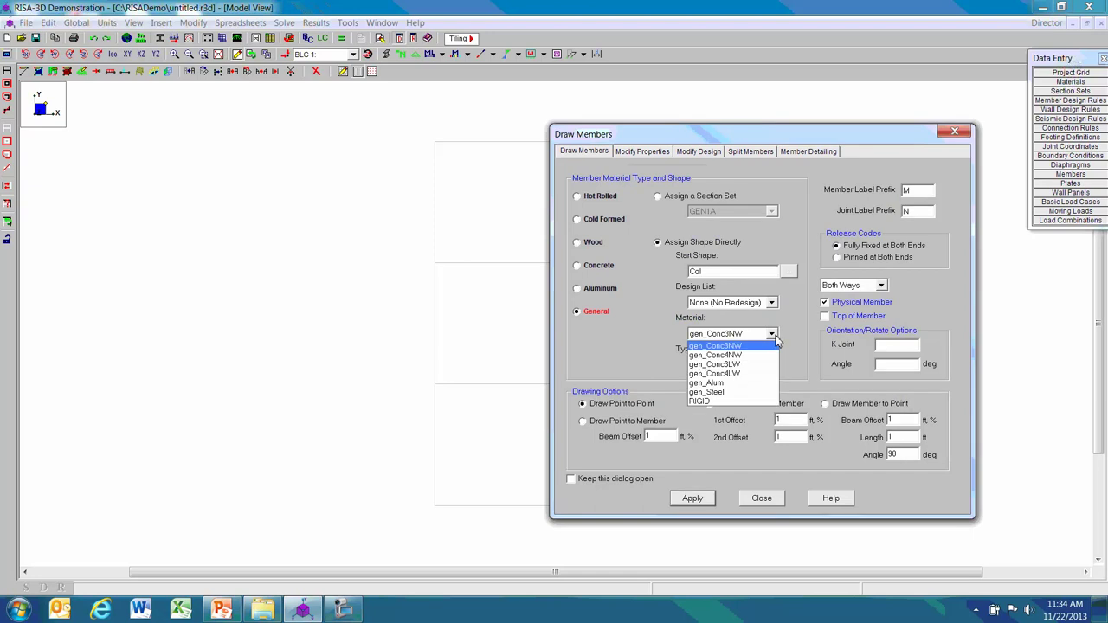
{"action": "left_click", "coordinate": [752, 393]}
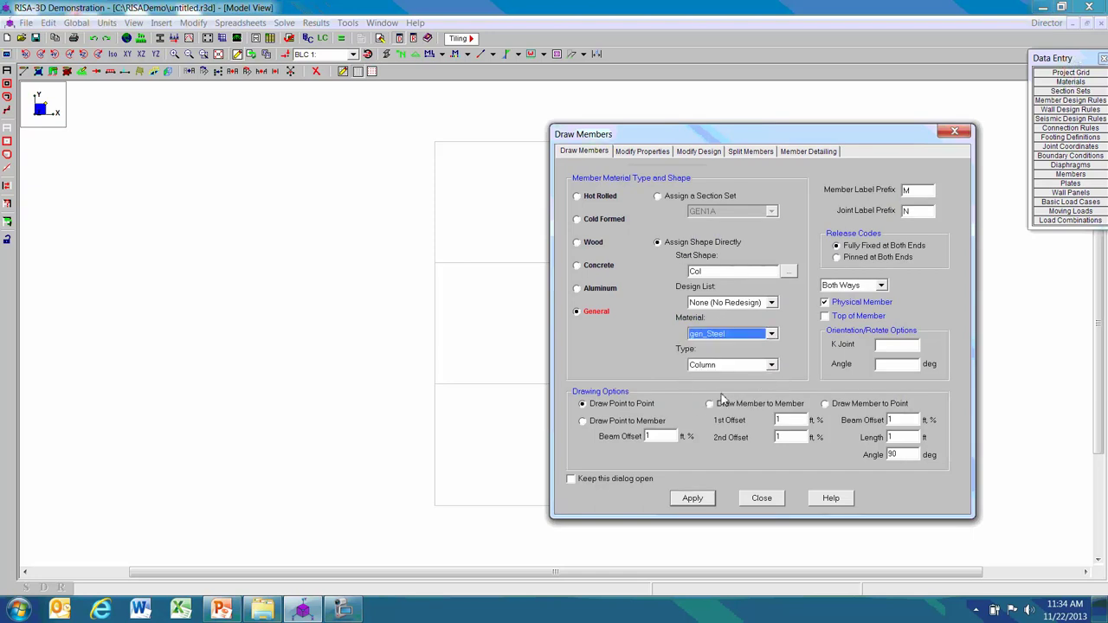
Step: Draw the left Col column three storeys up from the base to roof joint N4
{"action": "left_click", "coordinate": [695, 499]}
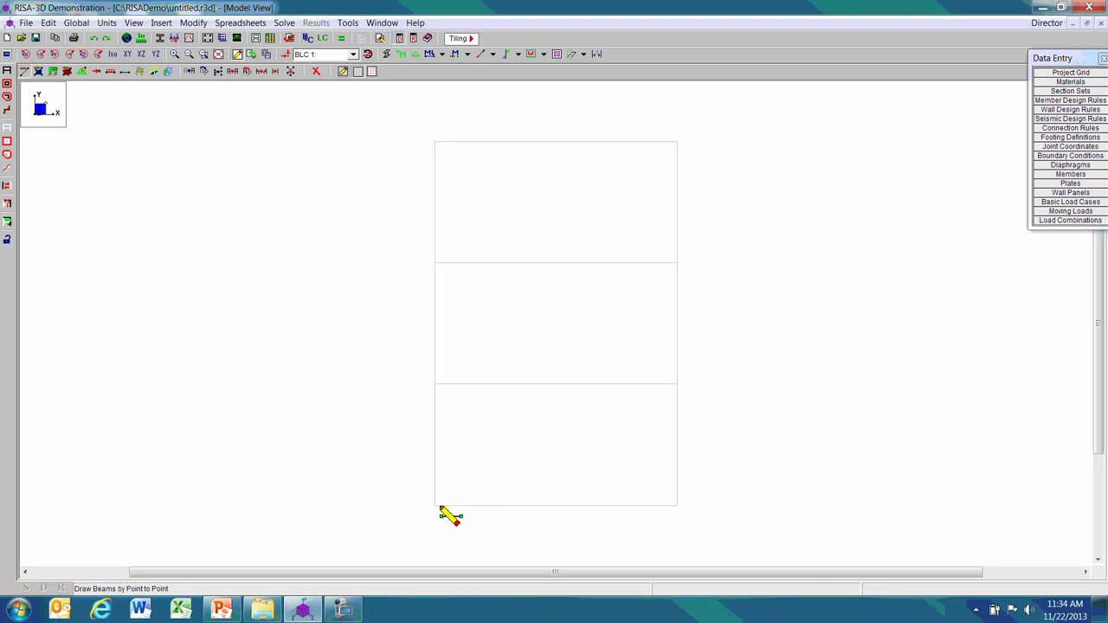
{"action": "left_click", "coordinate": [435, 506]}
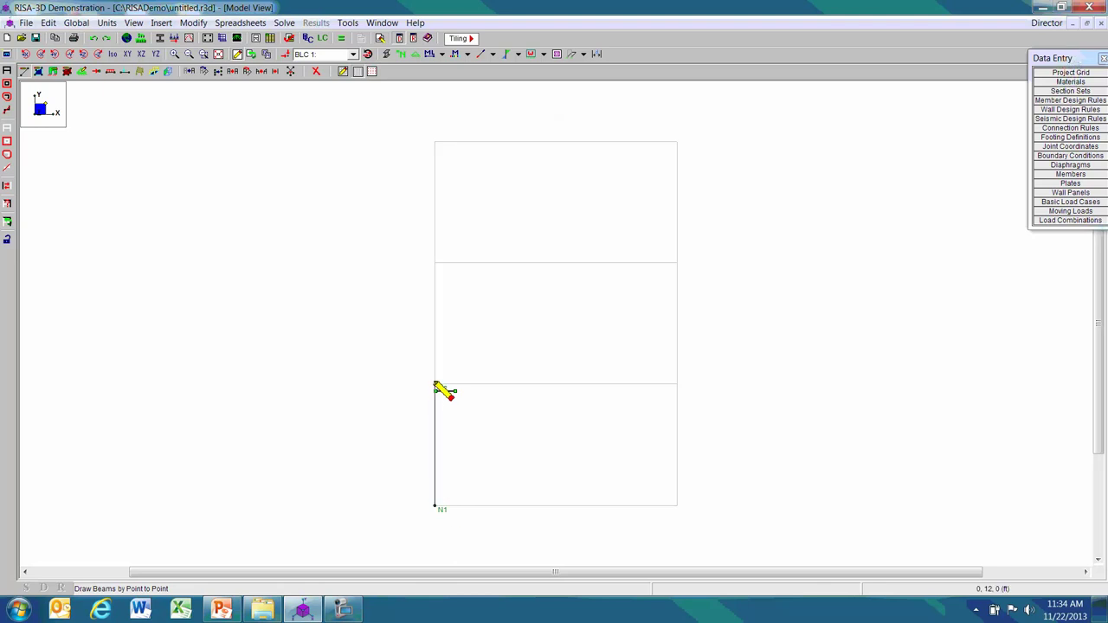
{"action": "left_click", "coordinate": [434, 385]}
{"action": "left_click", "coordinate": [435, 264]}
{"action": "left_click", "coordinate": [435, 143]}
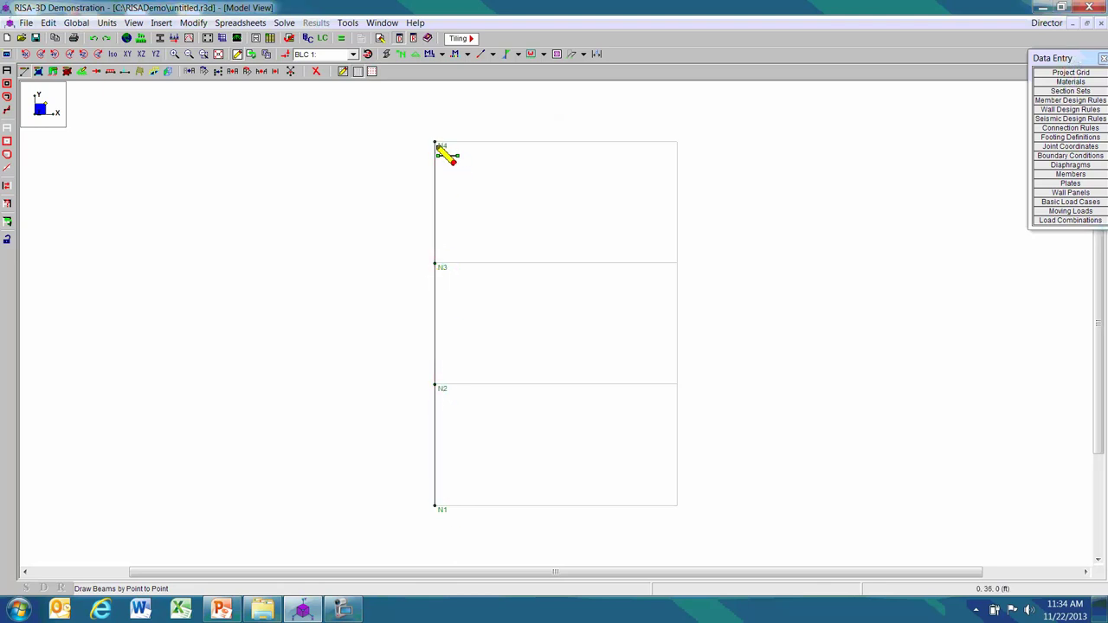
Step: Draw the right column from the bottom-right corner up to joint N8, then stop drawing
{"action": "left_click", "coordinate": [677, 507]}
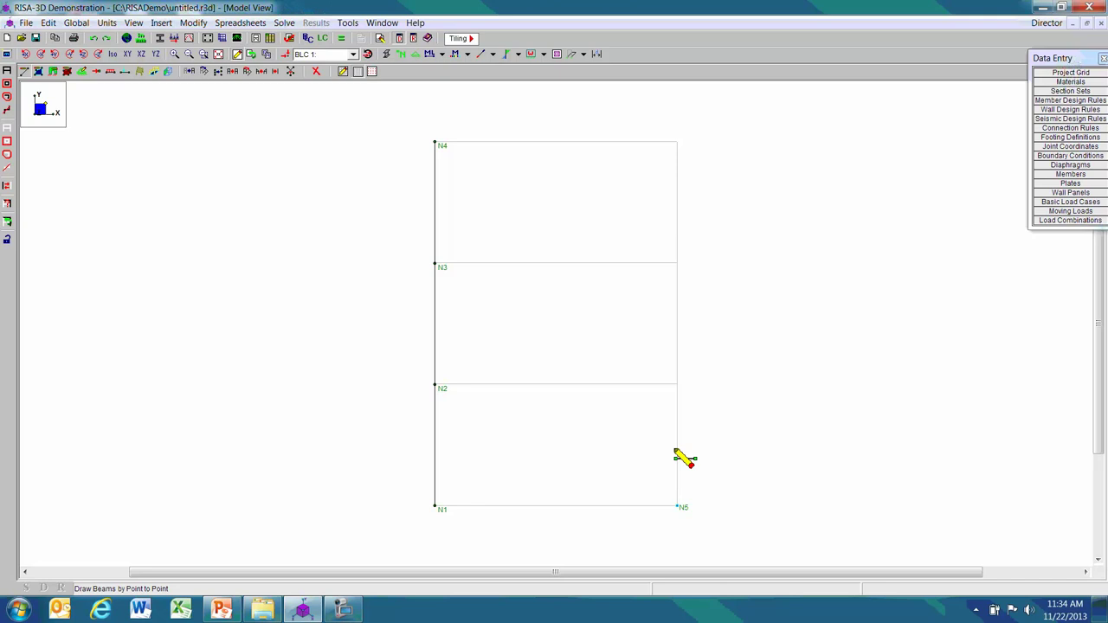
{"action": "left_click", "coordinate": [677, 385]}
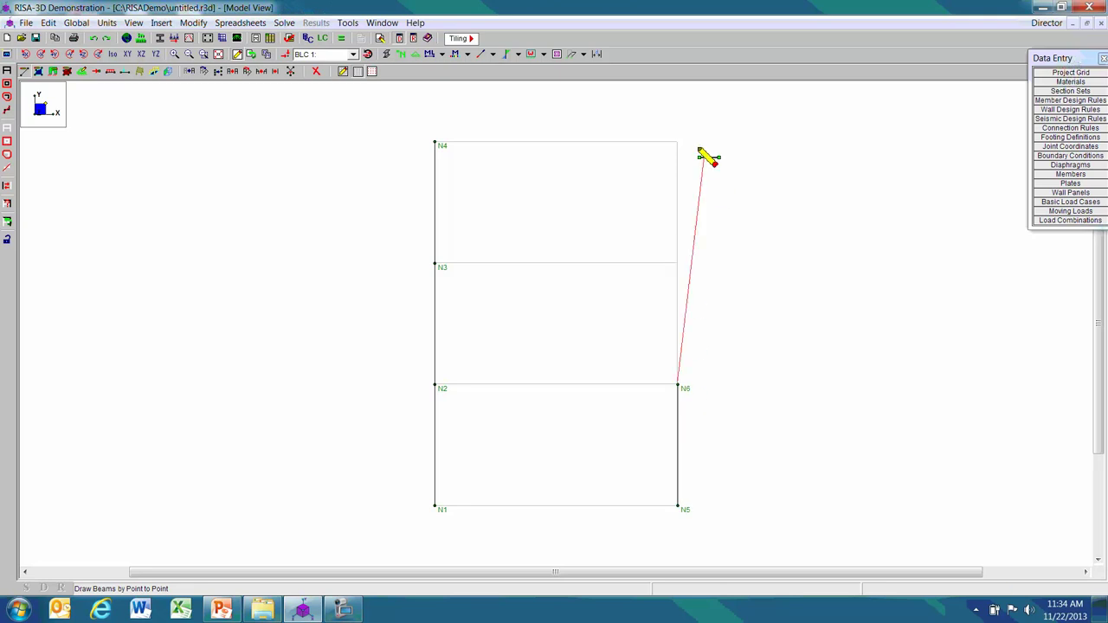
{"action": "left_click", "coordinate": [678, 263]}
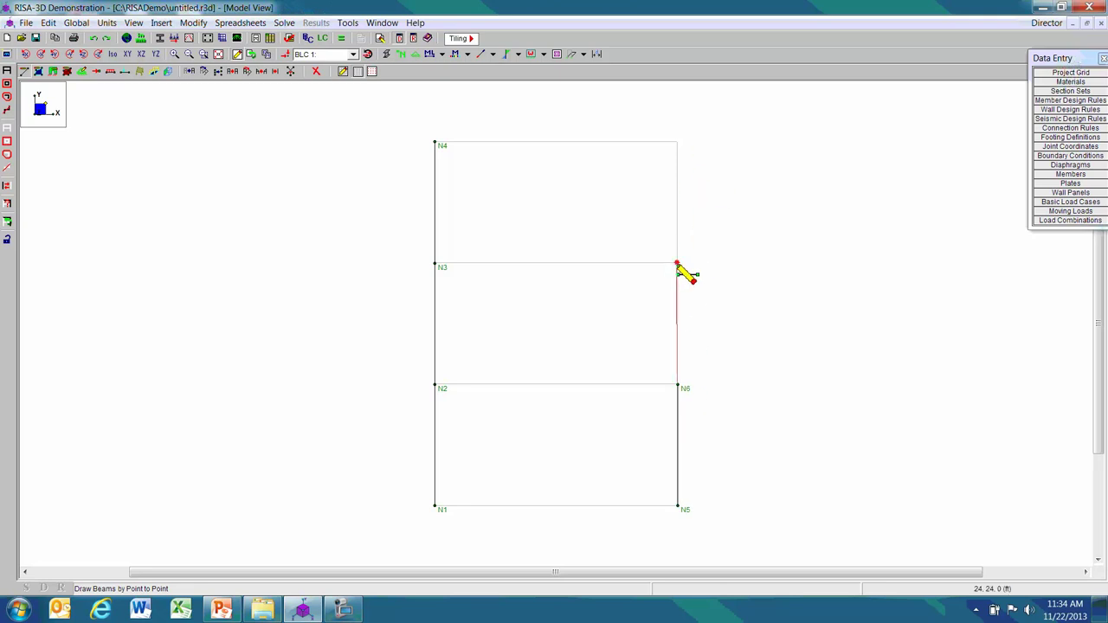
{"action": "left_click", "coordinate": [677, 142]}
{"action": "key", "text": "Escape"}
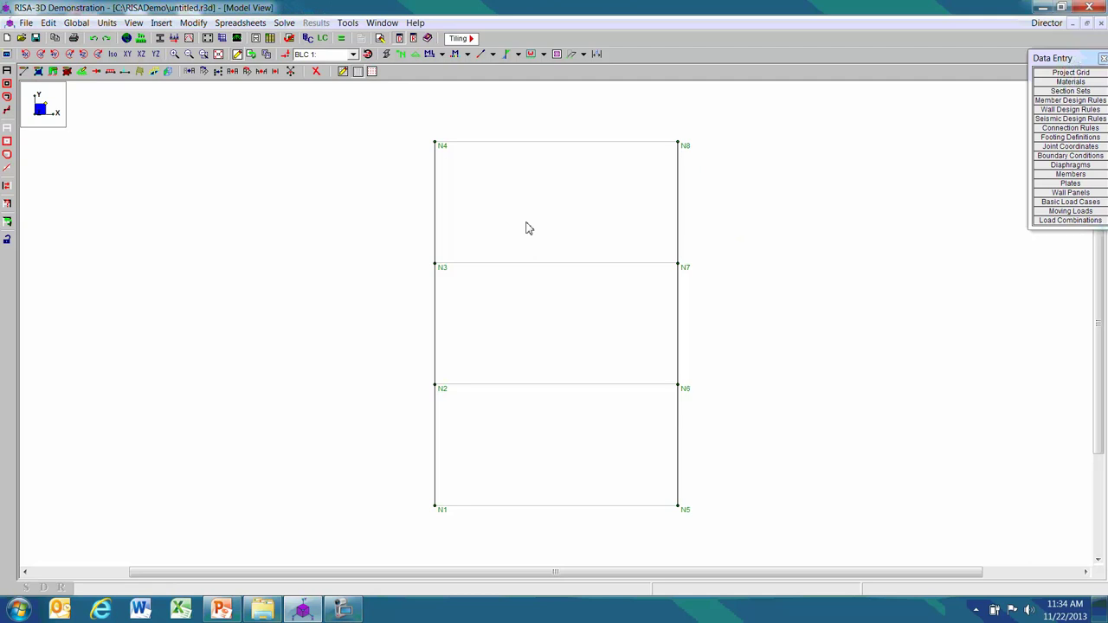
Step: Switch the member drawing settings to the RIGID section set
{"action": "left_click", "coordinate": [24, 71]}
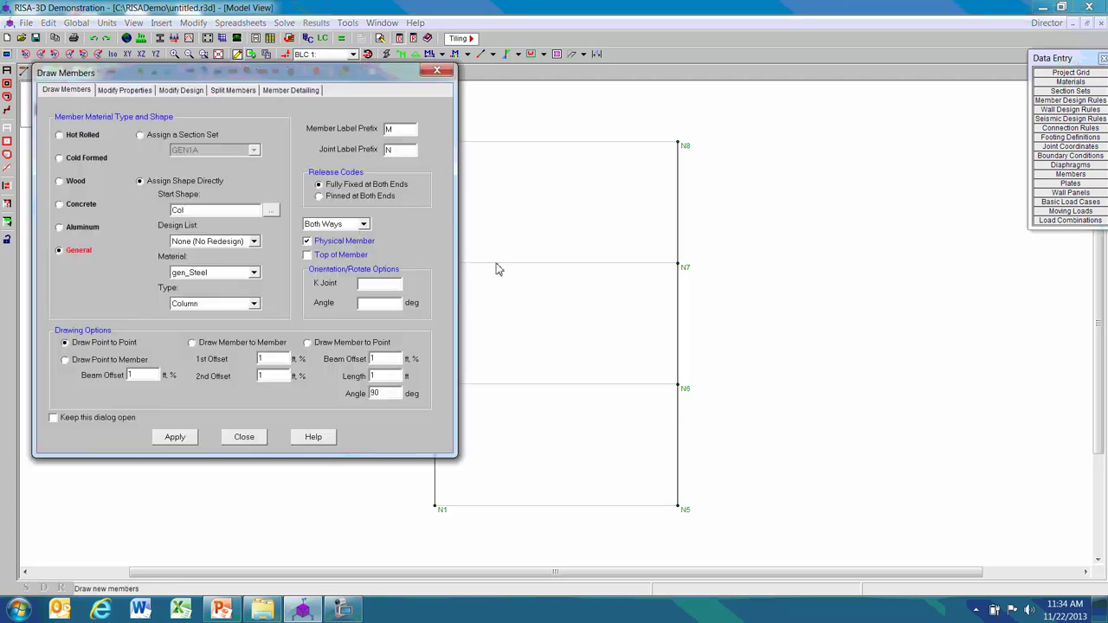
{"action": "left_click_drag", "start_coordinate": [184, 78], "coordinate": [492, 95]}
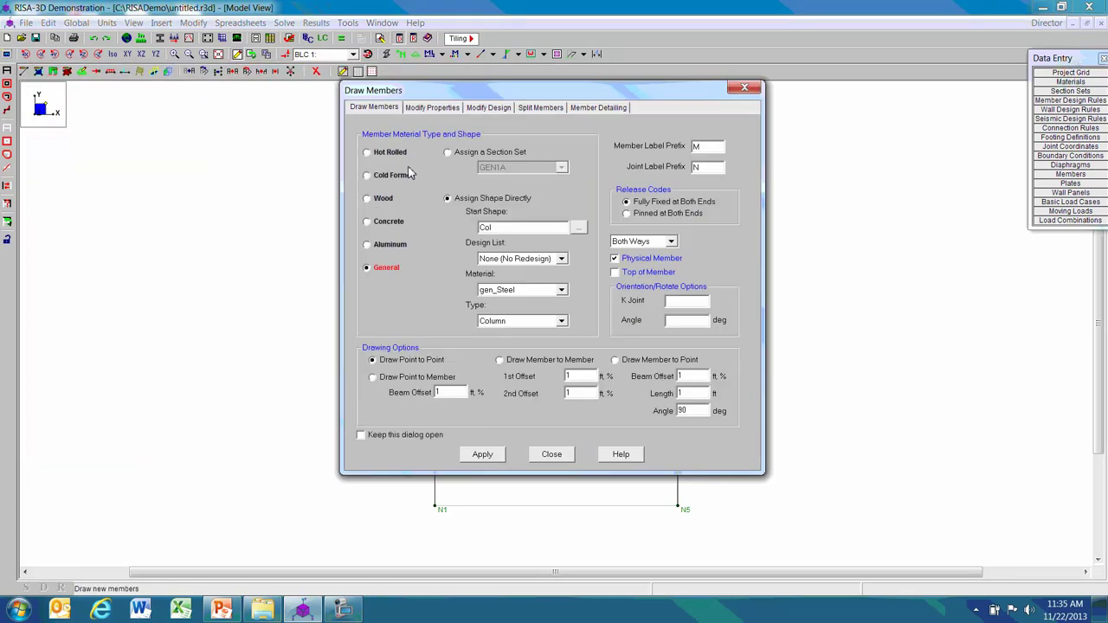
{"action": "left_click", "coordinate": [450, 154]}
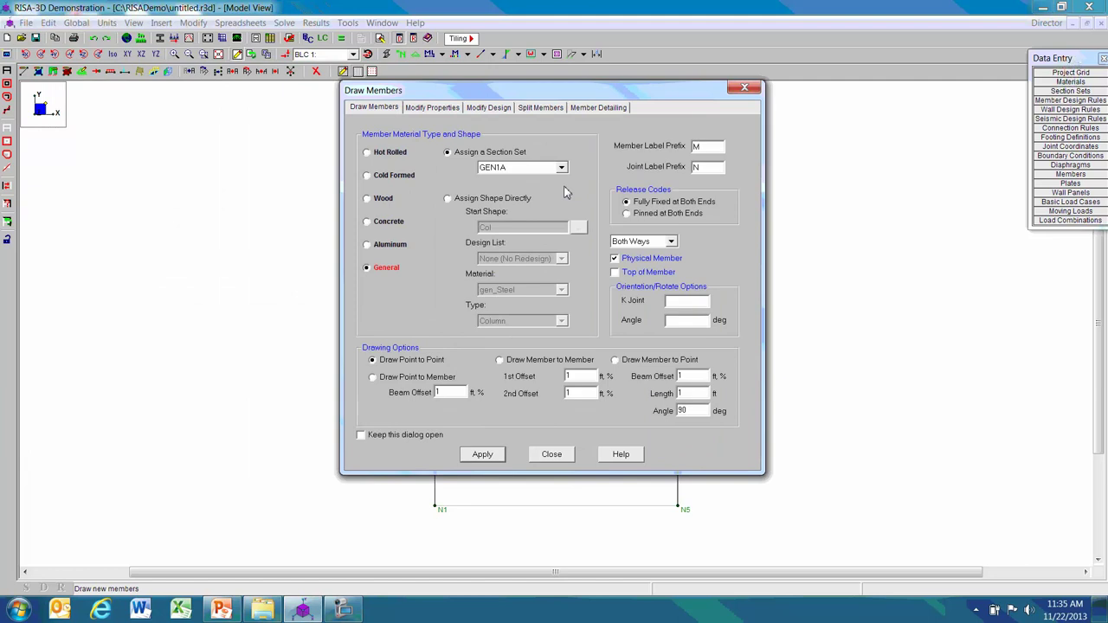
{"action": "left_click", "coordinate": [561, 168]}
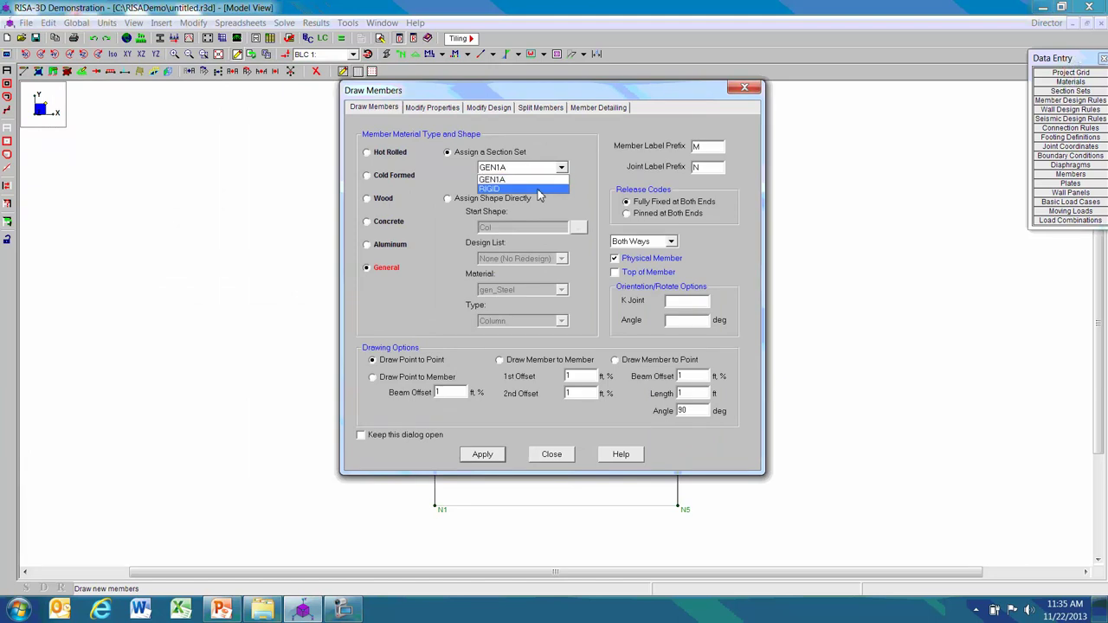
{"action": "left_click", "coordinate": [539, 188]}
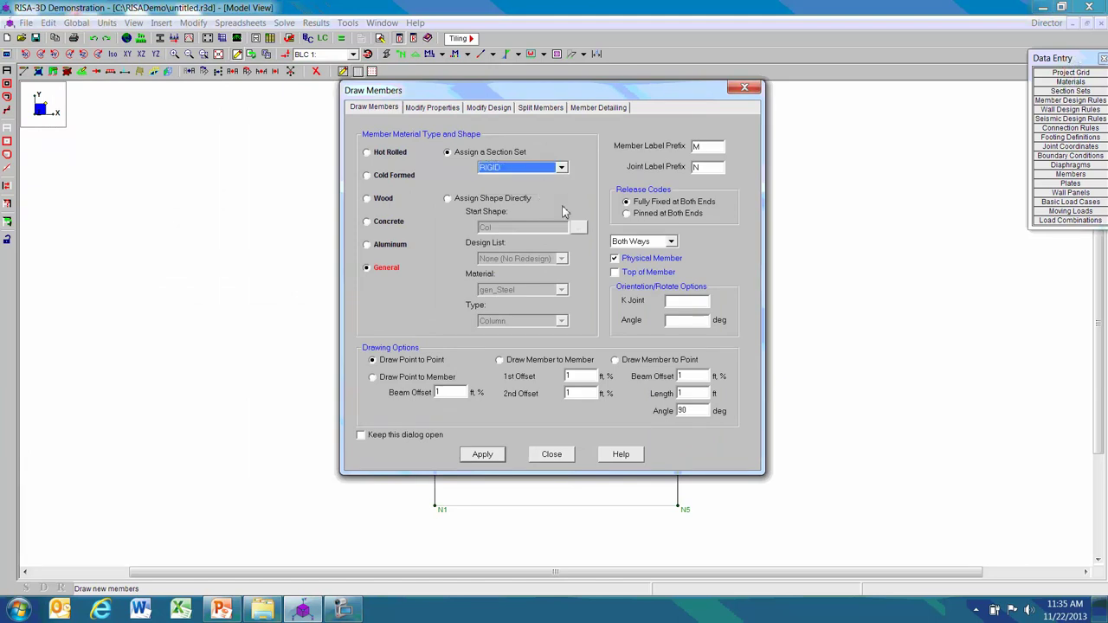
{"action": "left_click", "coordinate": [492, 459]}
{"action": "left_click", "coordinate": [492, 459]}
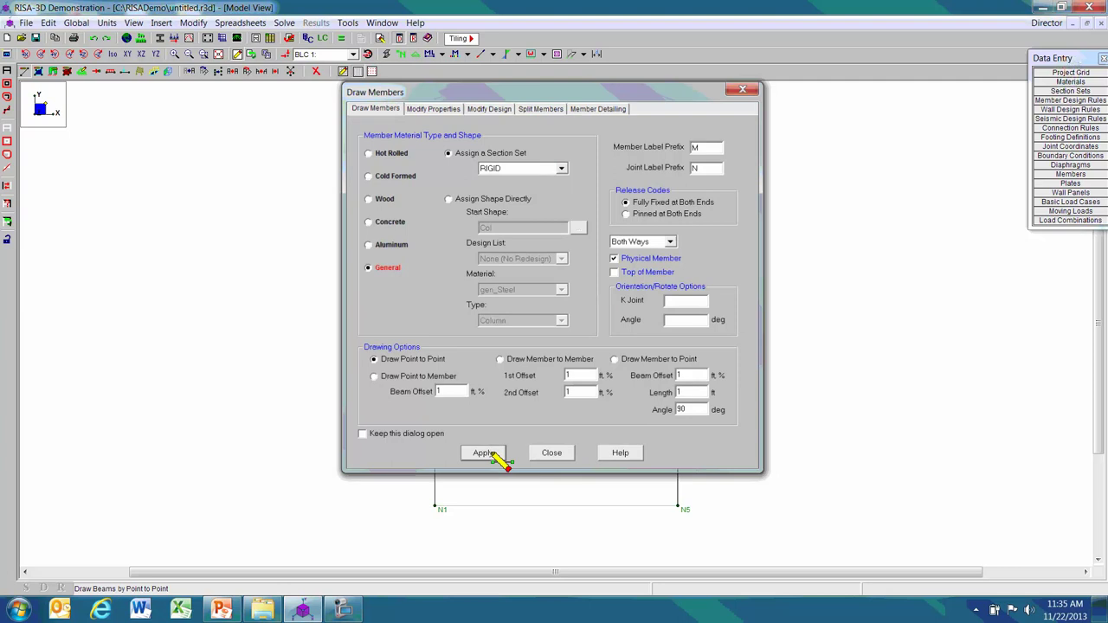
Step: Draw rigid beams N4–N8, N3–N7 and N2–N6 across the frame
{"action": "left_click", "coordinate": [435, 143]}
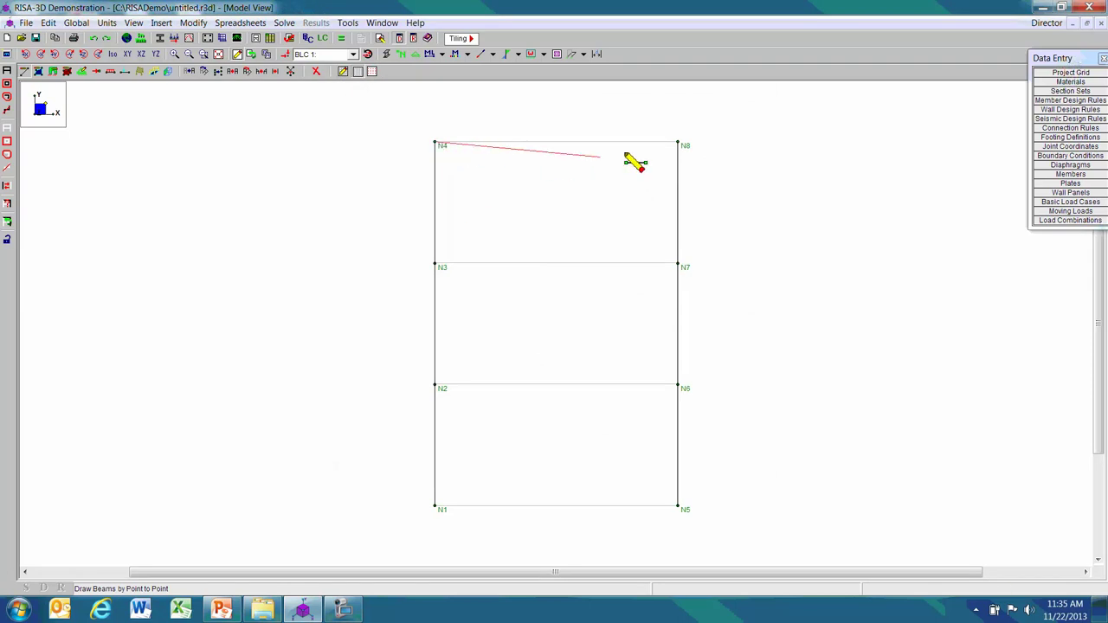
{"action": "left_click", "coordinate": [678, 142]}
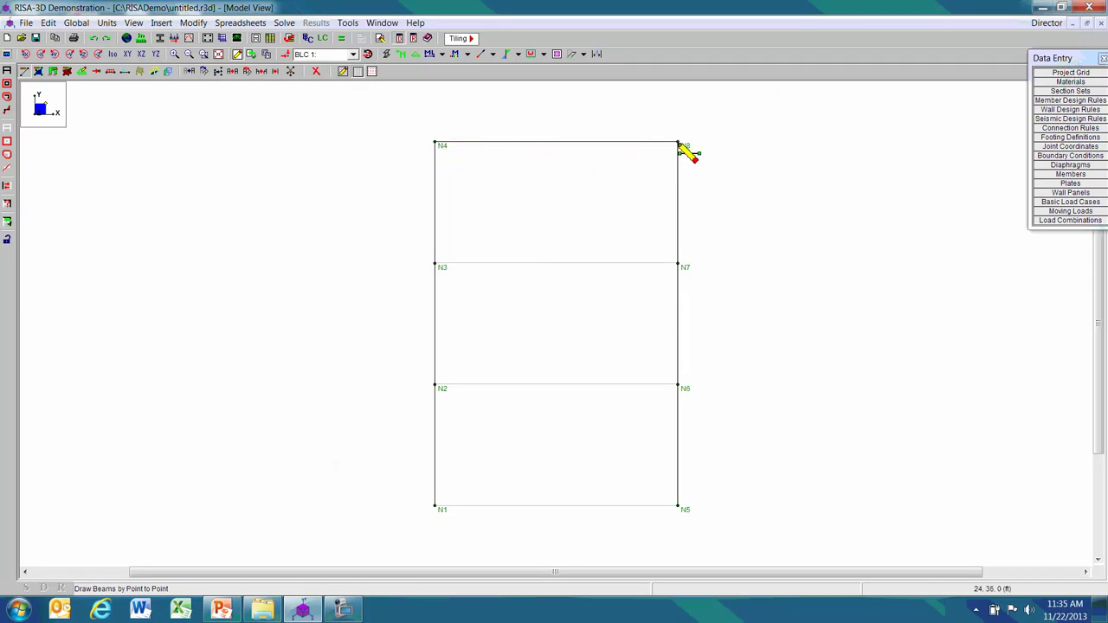
{"action": "left_click", "coordinate": [436, 263]}
{"action": "left_click", "coordinate": [678, 264]}
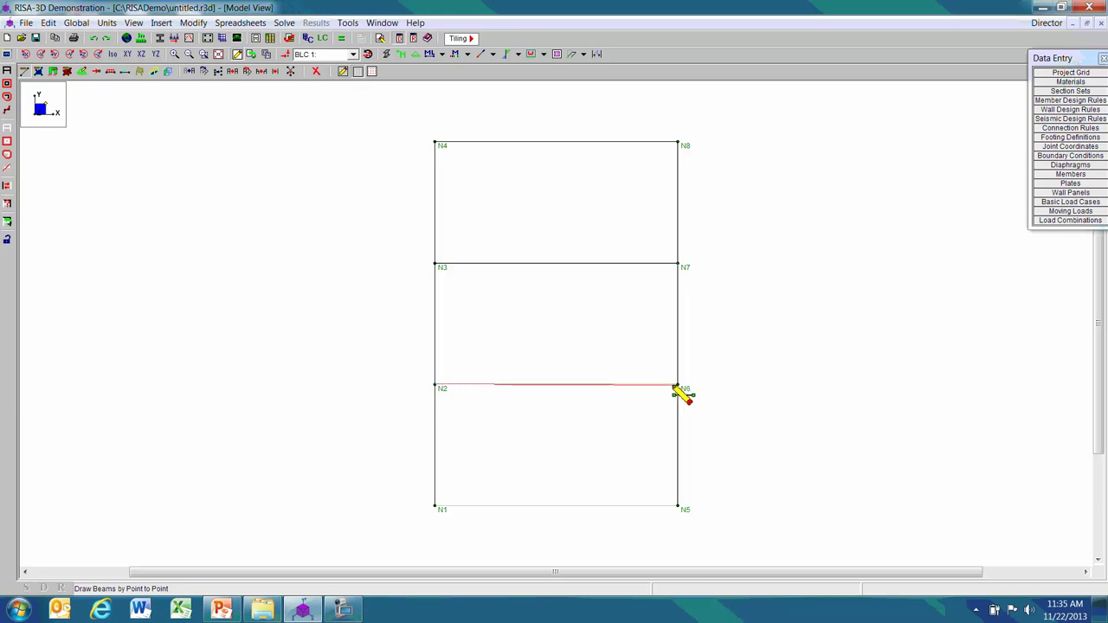
{"action": "left_click", "coordinate": [678, 385]}
{"action": "right_click", "coordinate": [720, 346]}
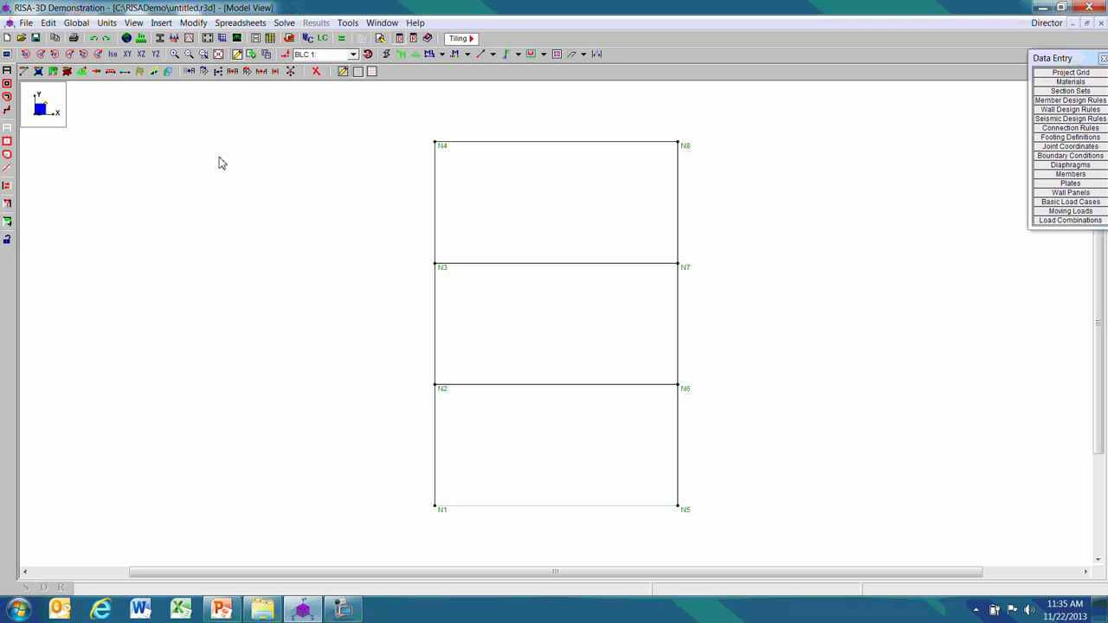
Step: Give base joints N1 and N5 X, Y and rotation-Z reactions, with Z translation and X, Y rotations fixed
{"action": "left_click", "coordinate": [84, 73]}
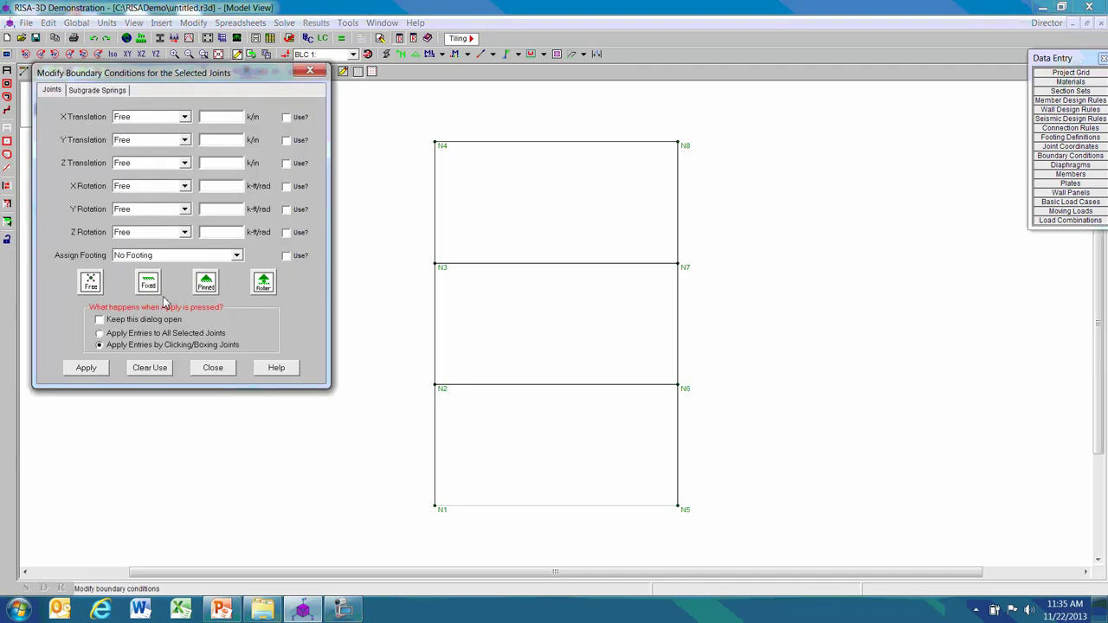
{"action": "left_click", "coordinate": [148, 283]}
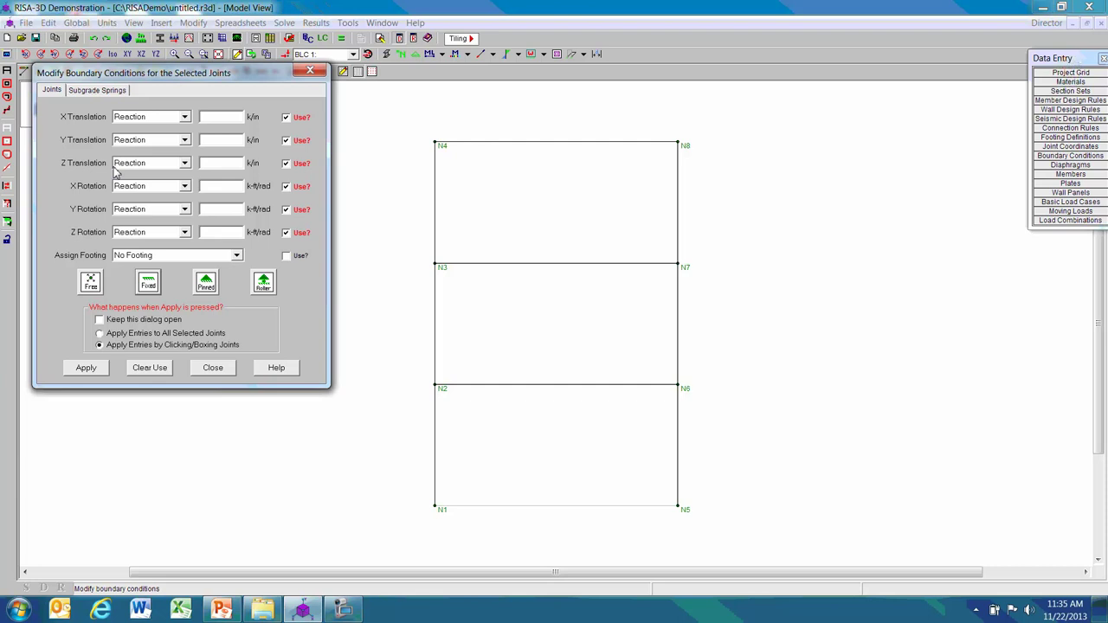
{"action": "left_click", "coordinate": [184, 164]}
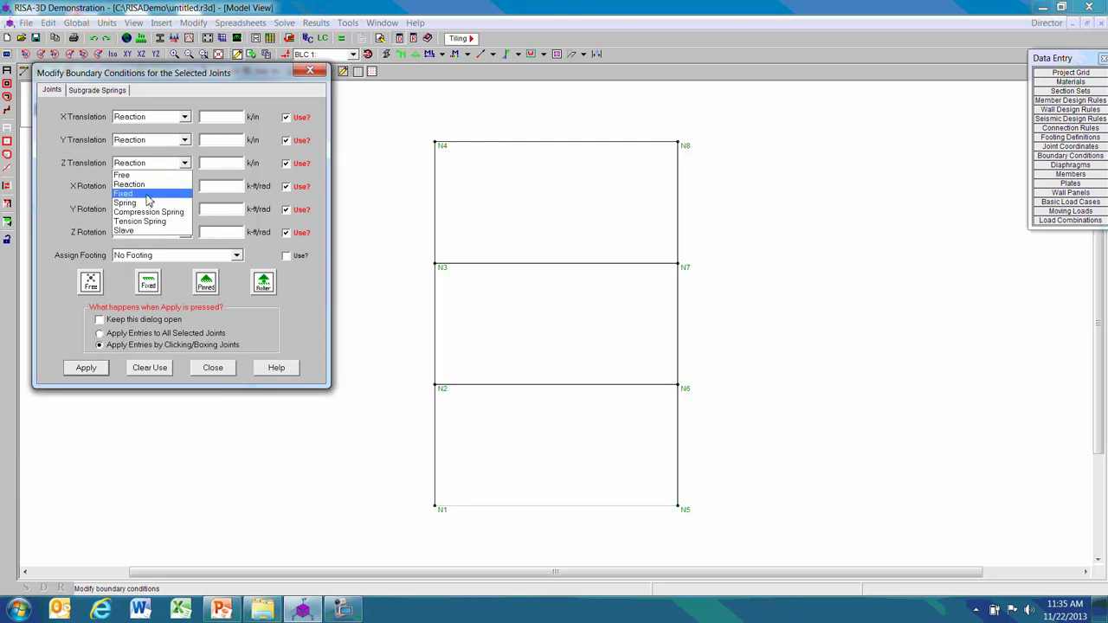
{"action": "left_click", "coordinate": [146, 194]}
{"action": "left_click", "coordinate": [185, 186]}
{"action": "left_click", "coordinate": [173, 218]}
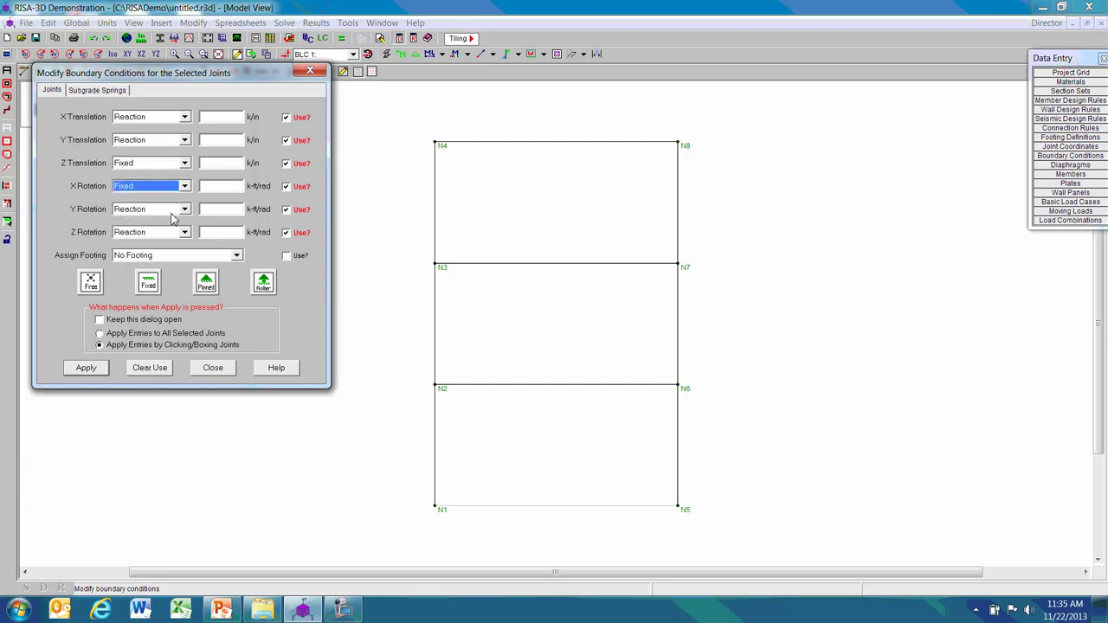
{"action": "left_click", "coordinate": [184, 209]}
{"action": "left_click", "coordinate": [167, 241]}
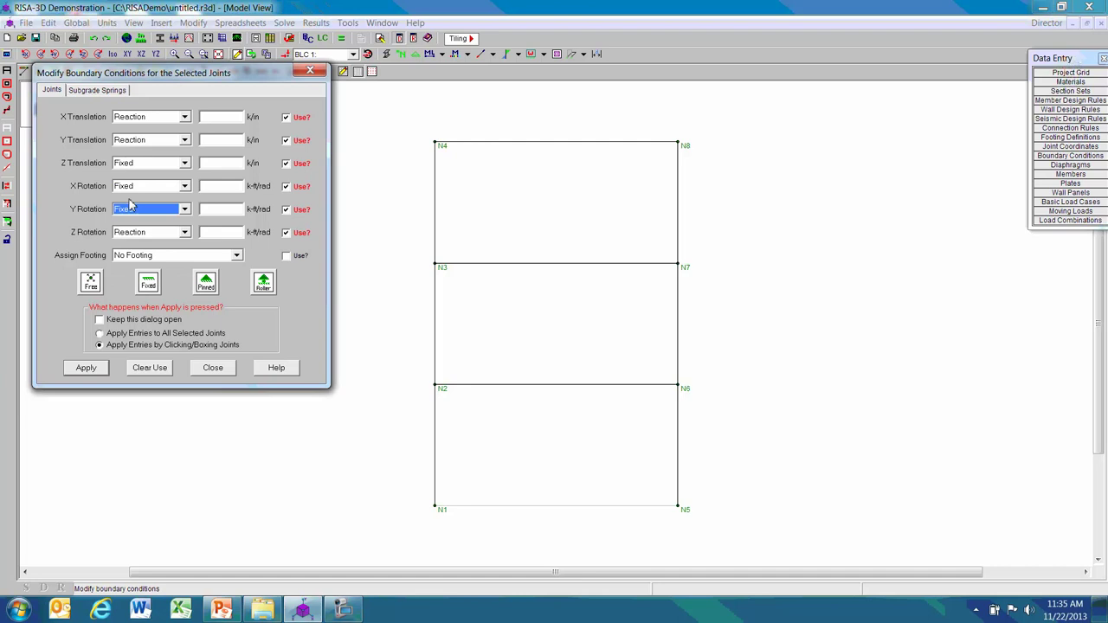
{"action": "left_click", "coordinate": [87, 370]}
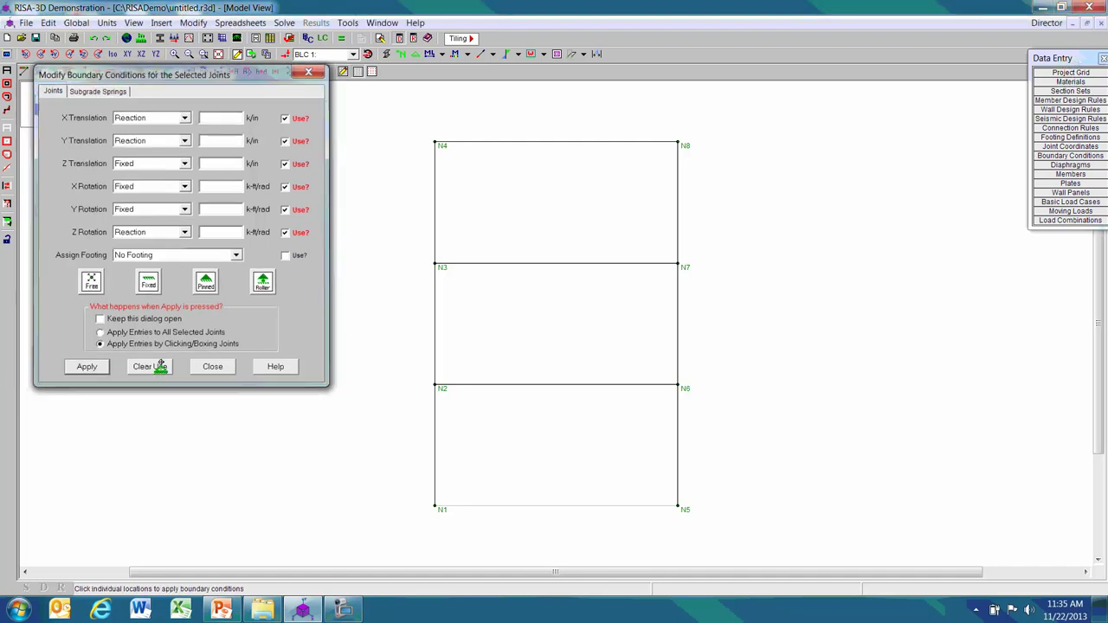
{"action": "left_click", "coordinate": [435, 507]}
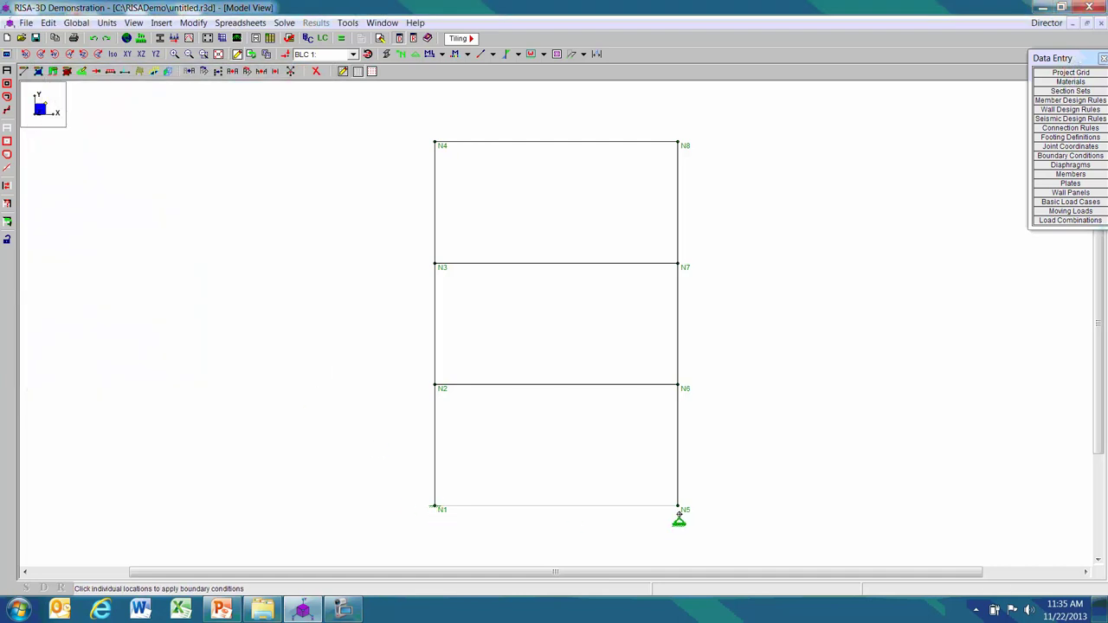
{"action": "left_click", "coordinate": [679, 508]}
Step: Change the boundary condition so X, Y translation and Z rotation are Free, others Fixed
{"action": "left_click", "coordinate": [83, 74]}
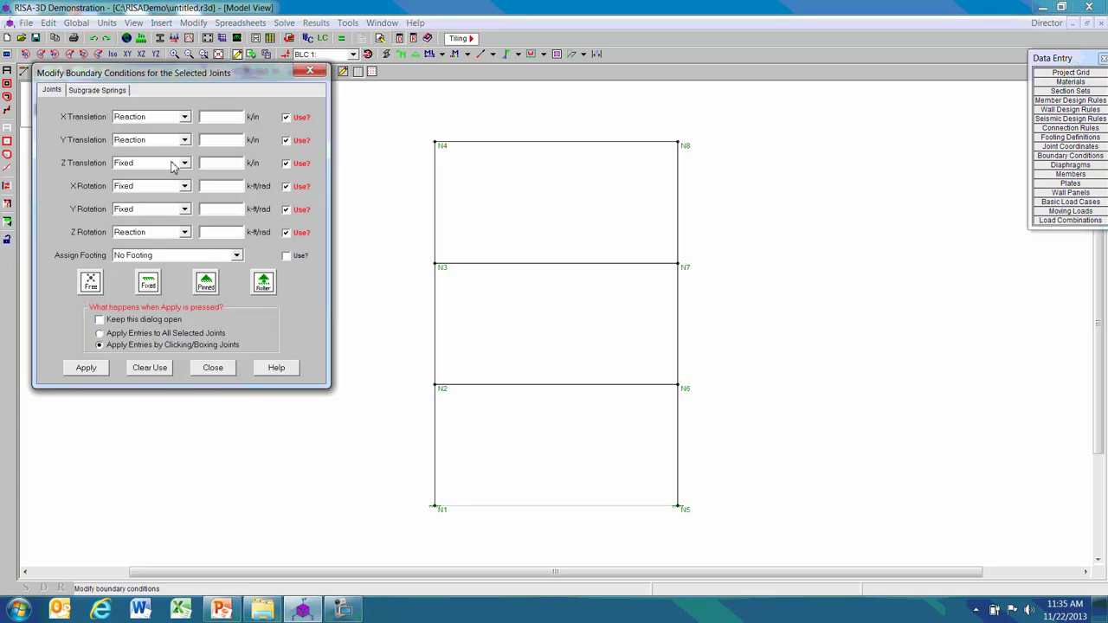
{"action": "left_click", "coordinate": [184, 117]}
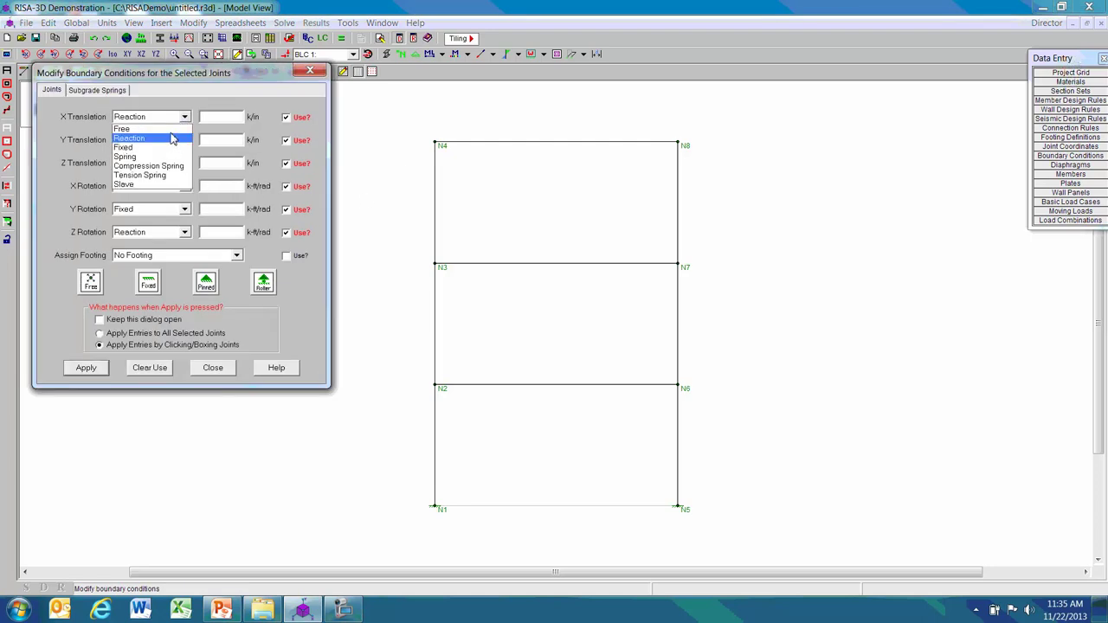
{"action": "left_click", "coordinate": [178, 131]}
{"action": "left_click", "coordinate": [185, 139]}
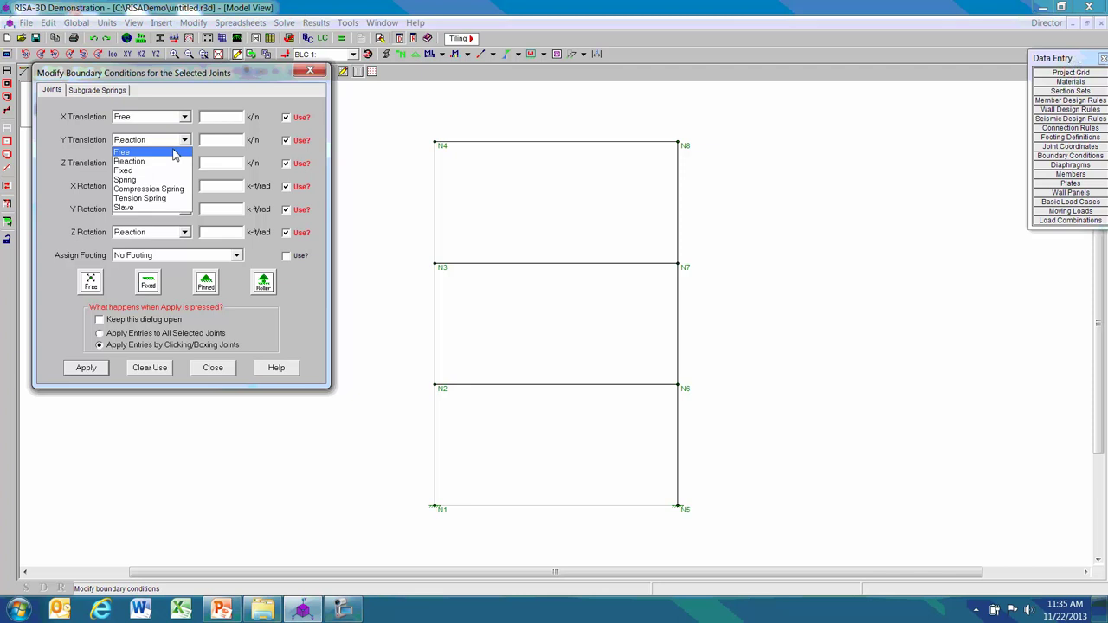
{"action": "left_click", "coordinate": [173, 154]}
{"action": "left_click", "coordinate": [184, 232]}
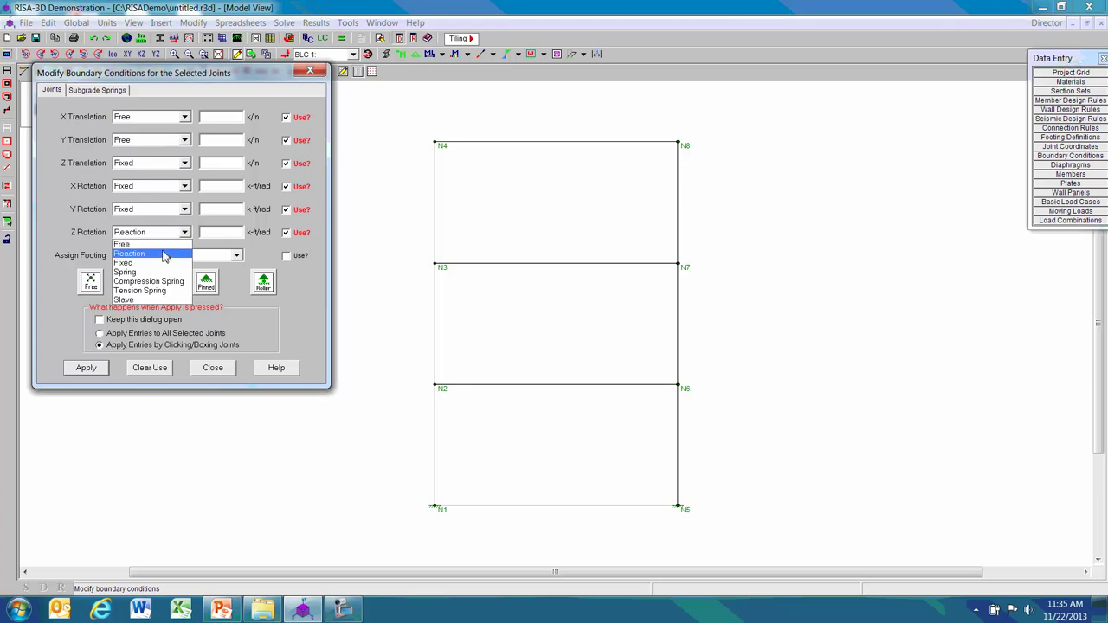
{"action": "left_click", "coordinate": [173, 253]}
{"action": "left_click", "coordinate": [91, 372]}
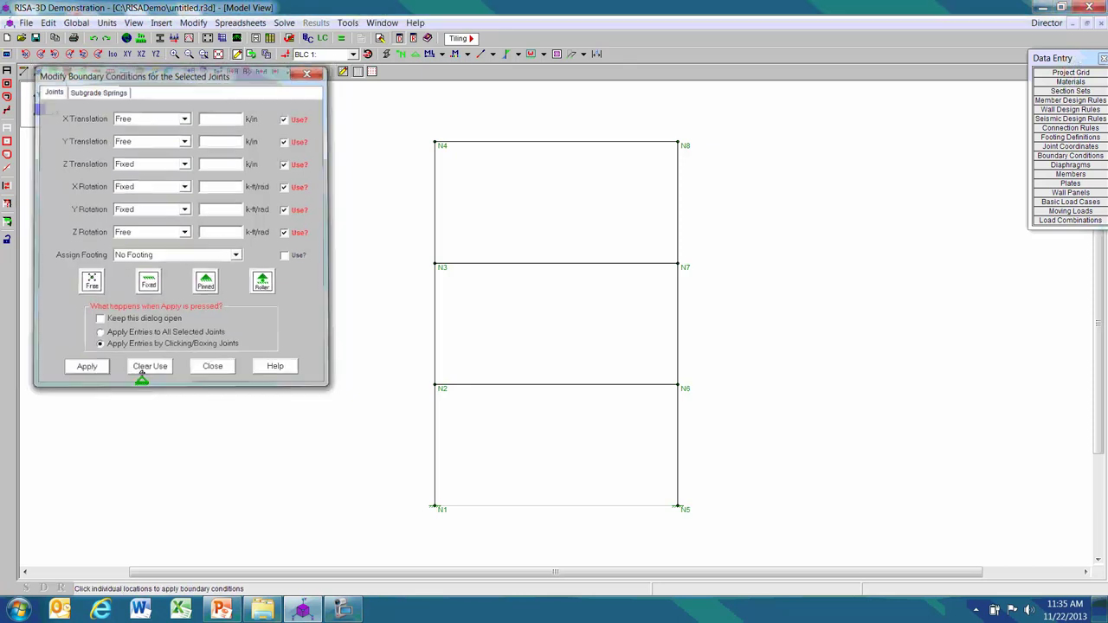
Step: Apply this out-of-plane restraint to joints N2, N6, N7, N3, N4 and N8
{"action": "left_click", "coordinate": [435, 386]}
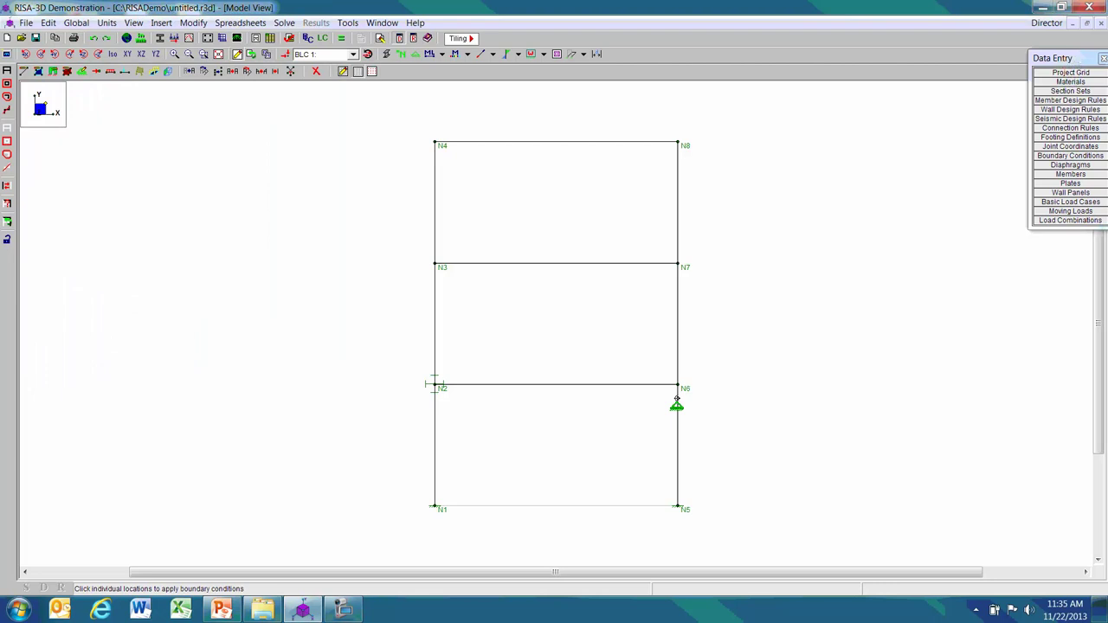
{"action": "left_click", "coordinate": [677, 385]}
{"action": "left_click", "coordinate": [678, 264]}
{"action": "left_click", "coordinate": [434, 264]}
{"action": "left_click", "coordinate": [435, 143]}
{"action": "left_click", "coordinate": [678, 143]}
{"action": "right_click", "coordinate": [760, 203]}
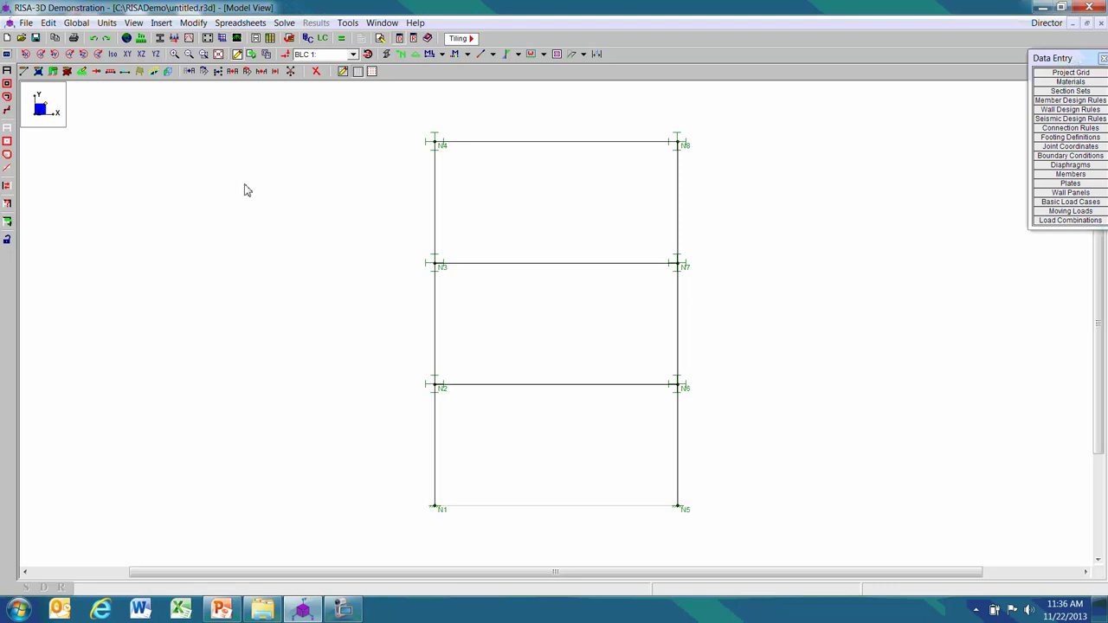
Step: Place a -50k vertical point load on the roof beam N4–N8
{"action": "left_click", "coordinate": [124, 71]}
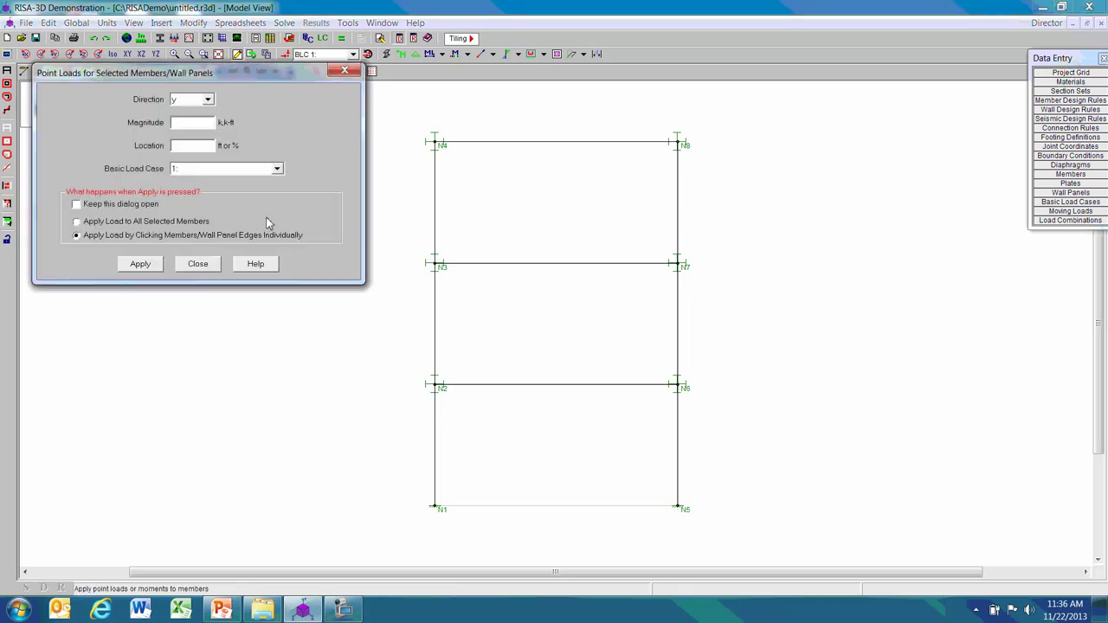
{"action": "left_click_drag", "start_coordinate": [243, 93], "coordinate": [284, 179]}
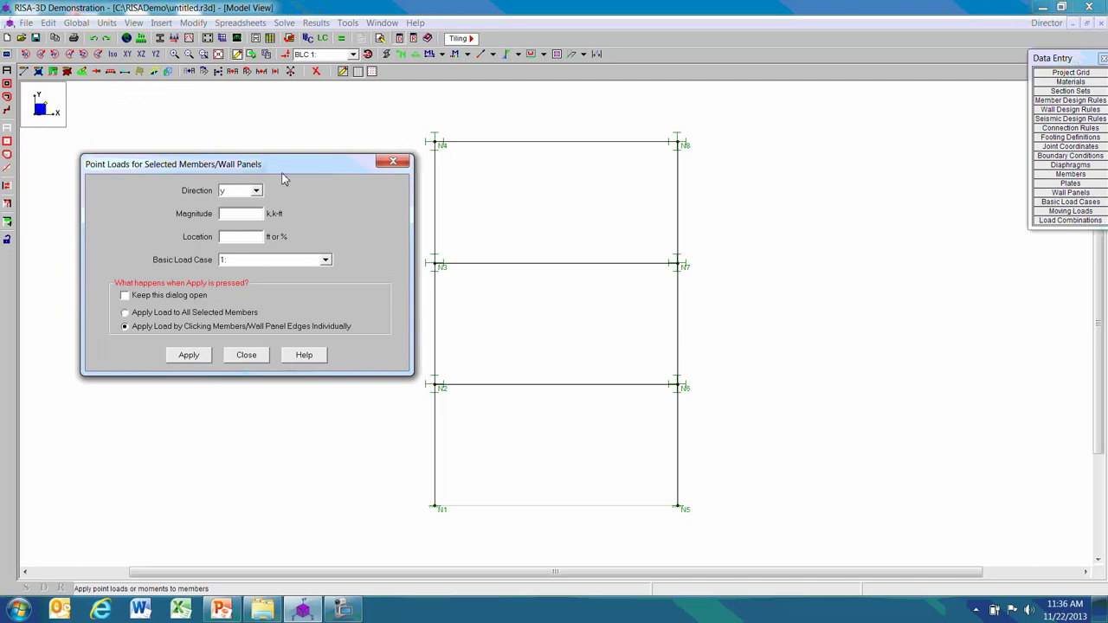
{"action": "left_click", "coordinate": [256, 191]}
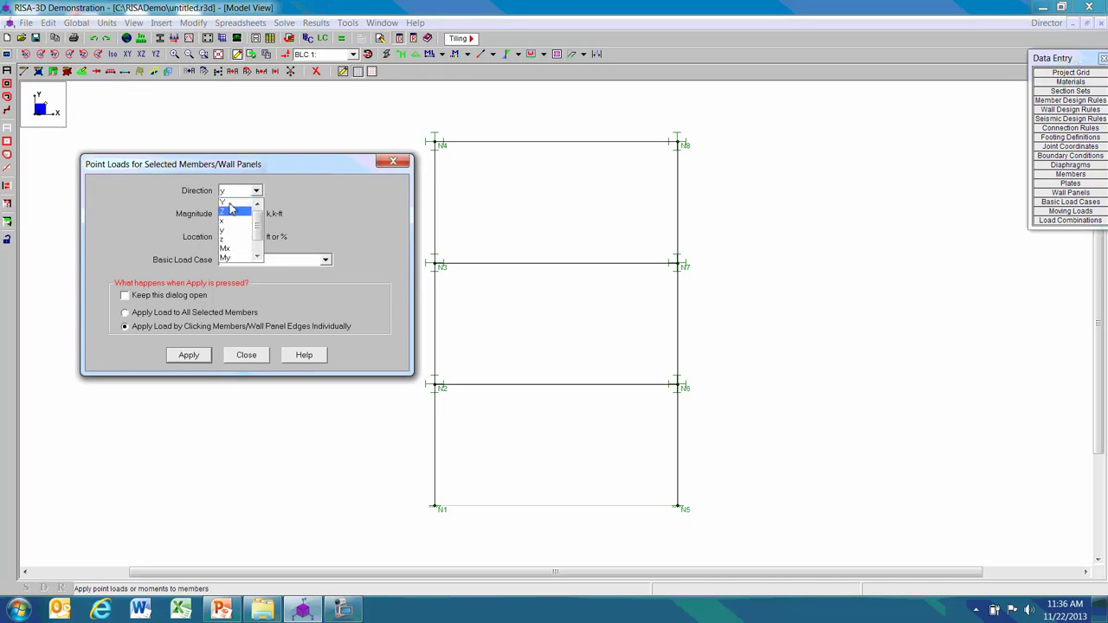
{"action": "left_click", "coordinate": [232, 213]}
{"action": "left_click", "coordinate": [229, 214]}
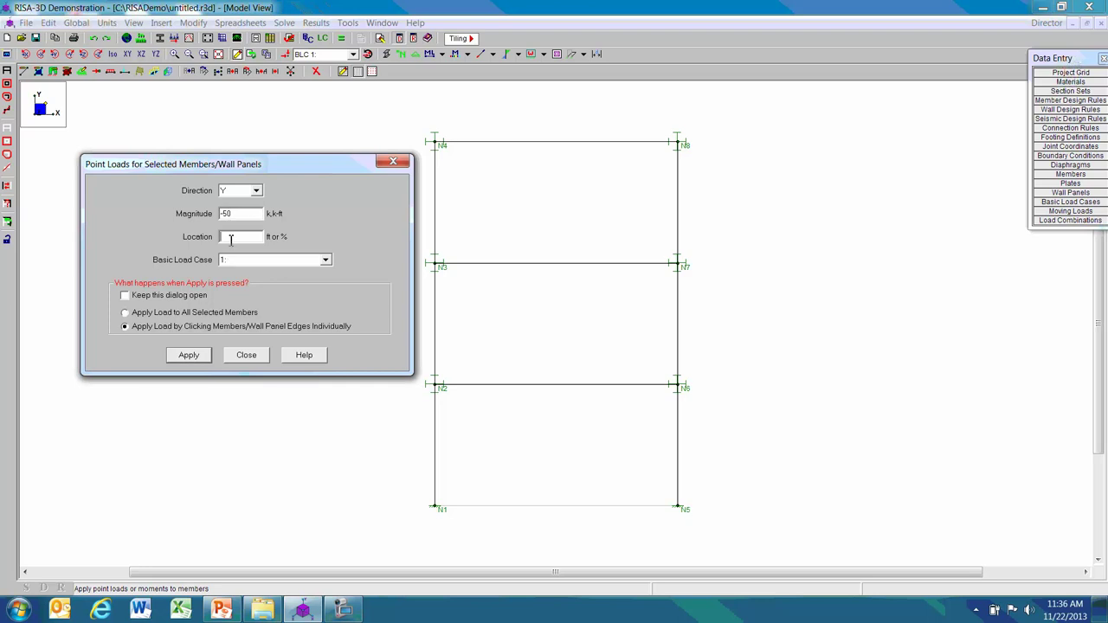
{"action": "left_click", "coordinate": [204, 359]}
{"action": "left_click", "coordinate": [534, 141]}
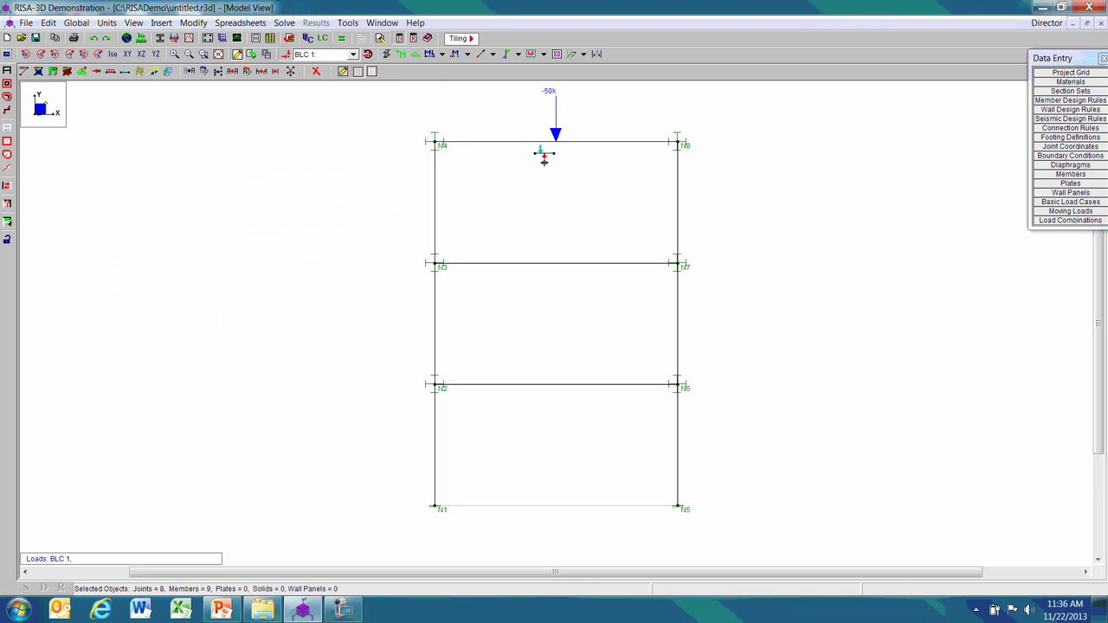
Step: Place -100k point loads on floor beams N3–N7 and N2–N6
{"action": "left_click", "coordinate": [124, 71]}
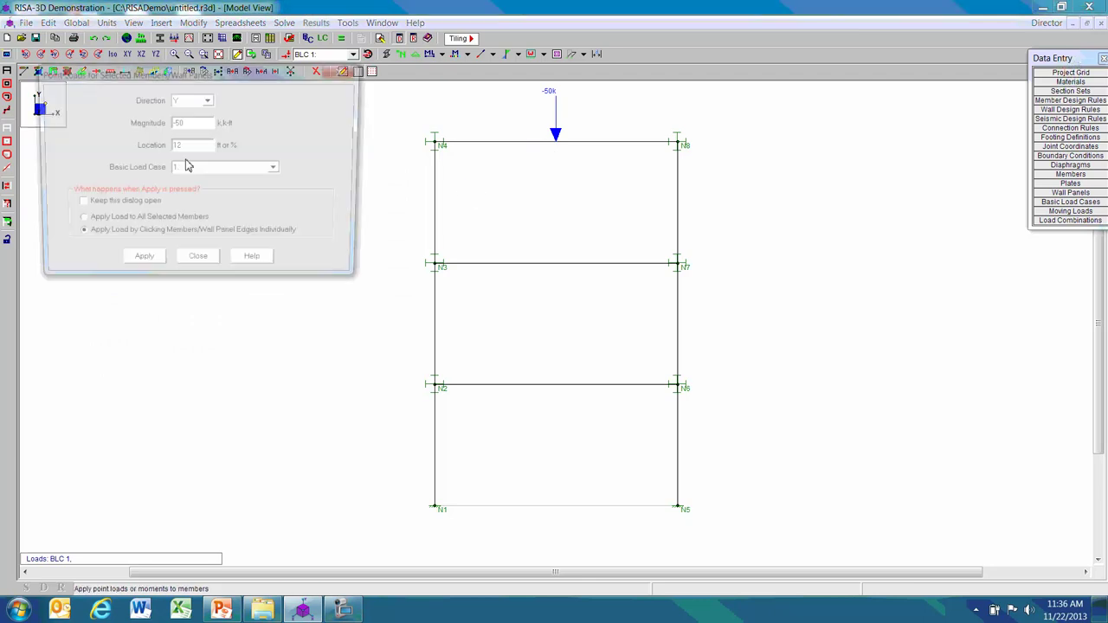
{"action": "double_click", "coordinate": [178, 123]}
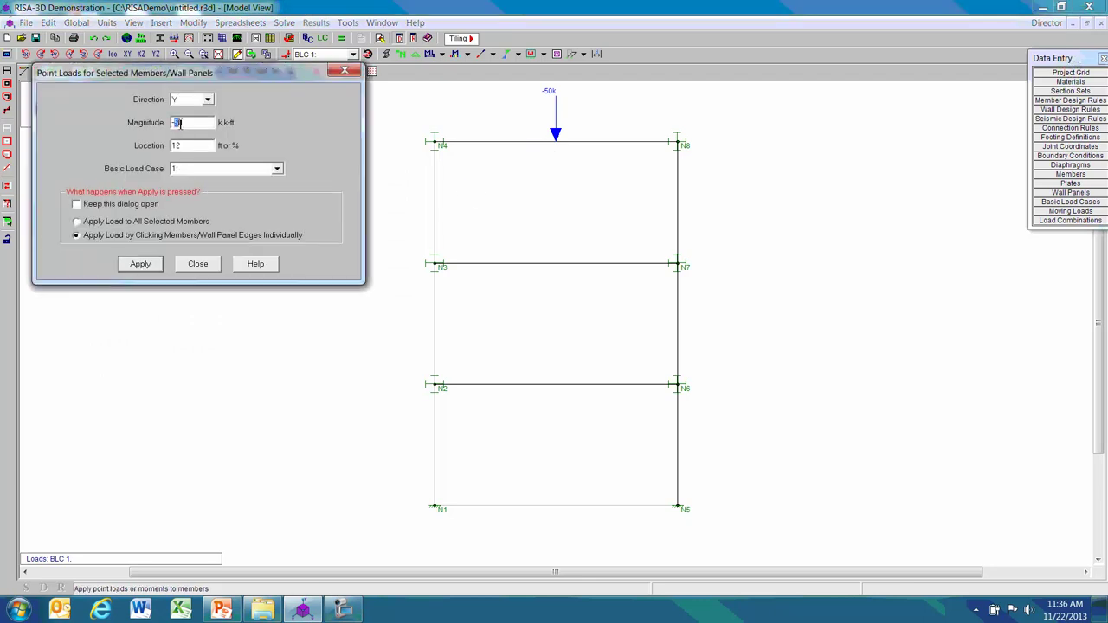
{"action": "type", "text": "-100"}
{"action": "left_click", "coordinate": [140, 263]}
{"action": "left_click", "coordinate": [528, 264]}
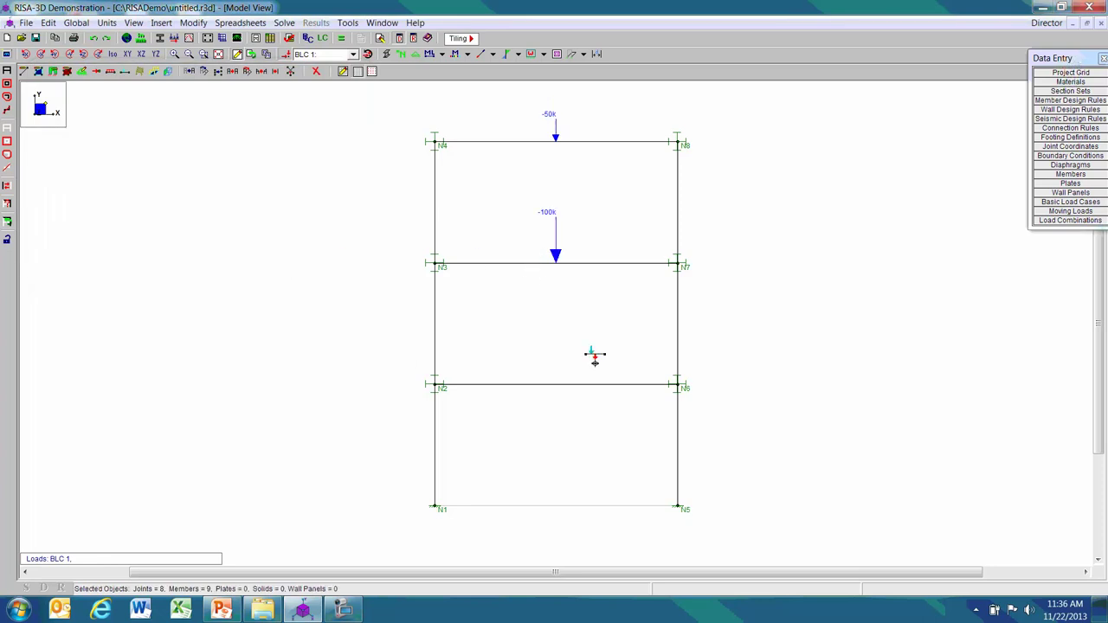
{"action": "left_click", "coordinate": [570, 383]}
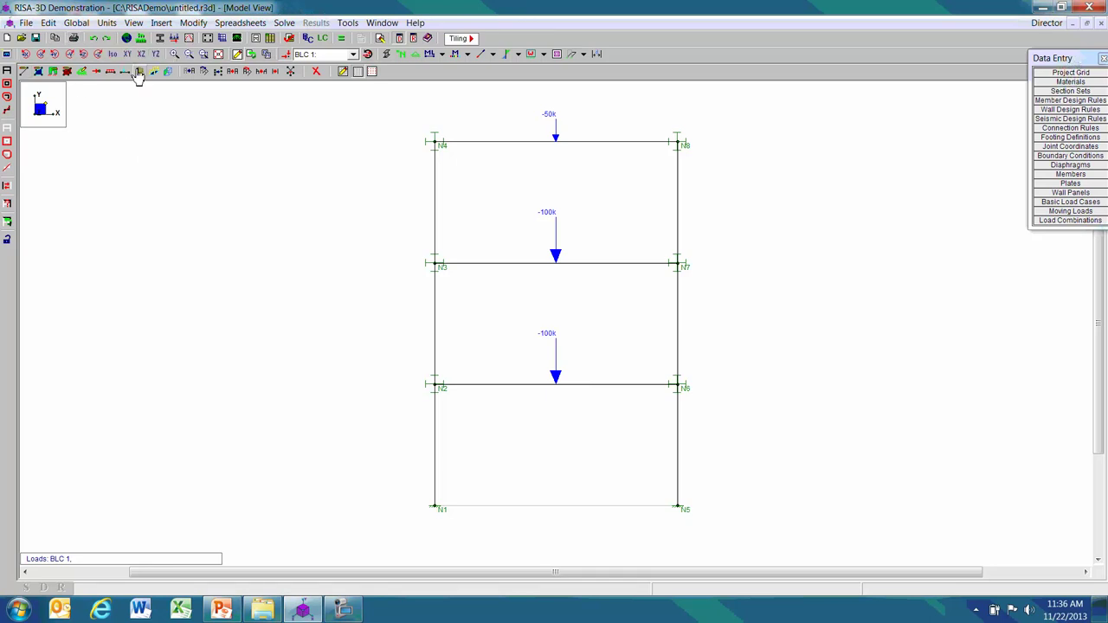
Step: Open Modify > Response Spectra Library and select the Chopra Figure 6.9.5 spectrum
{"action": "left_click", "coordinate": [193, 23]}
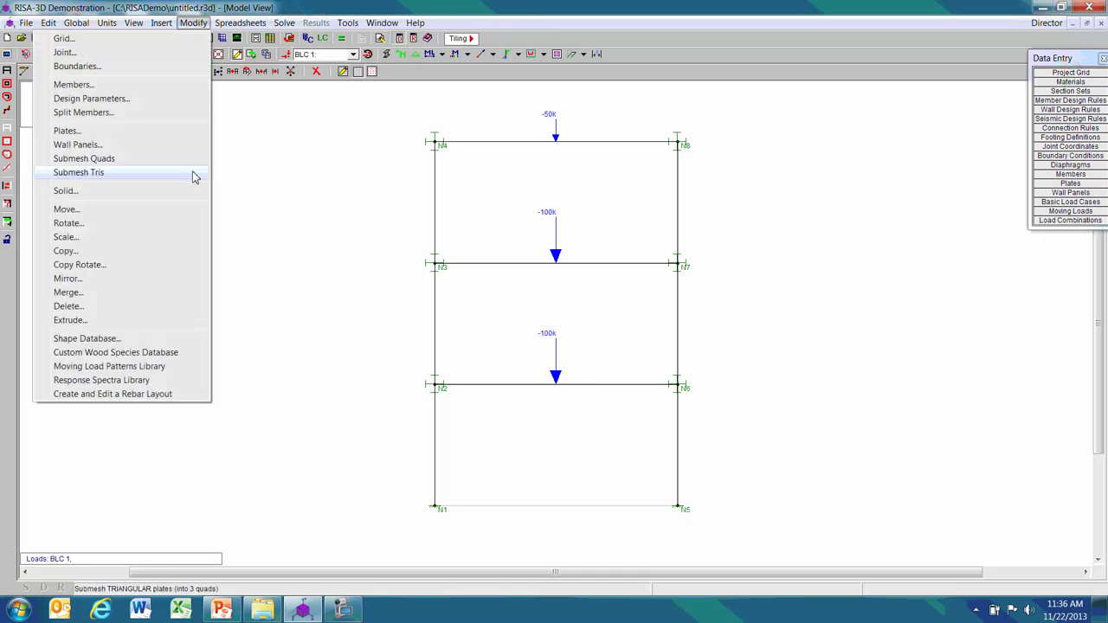
{"action": "left_click", "coordinate": [154, 383]}
{"action": "left_click_drag", "start_coordinate": [201, 54], "coordinate": [555, 108]}
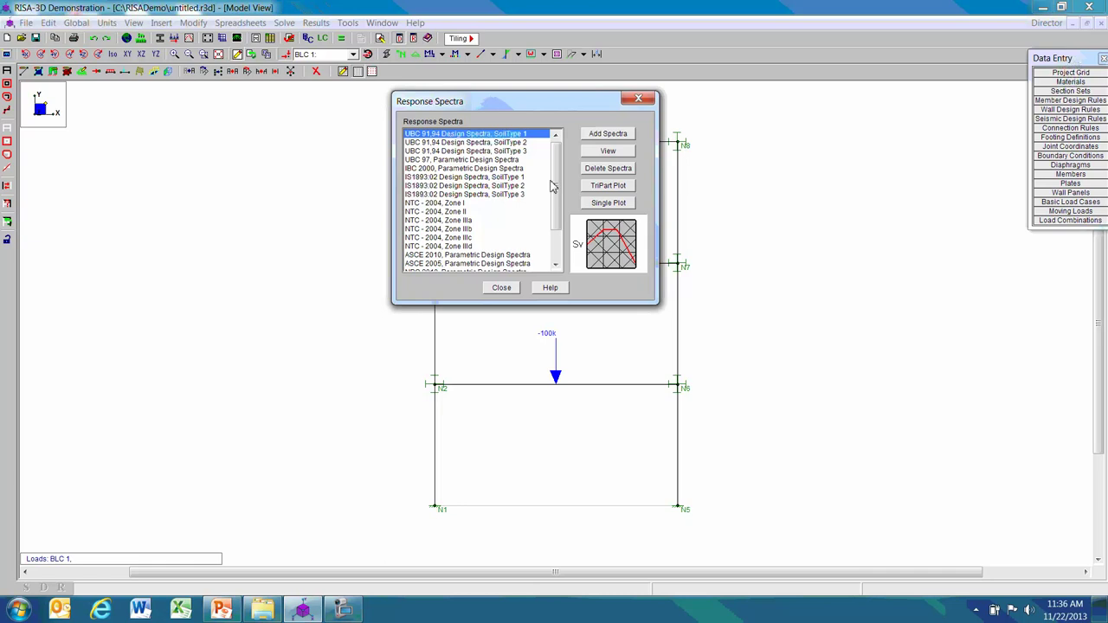
{"action": "left_click_drag", "start_coordinate": [553, 186], "coordinate": [557, 230]}
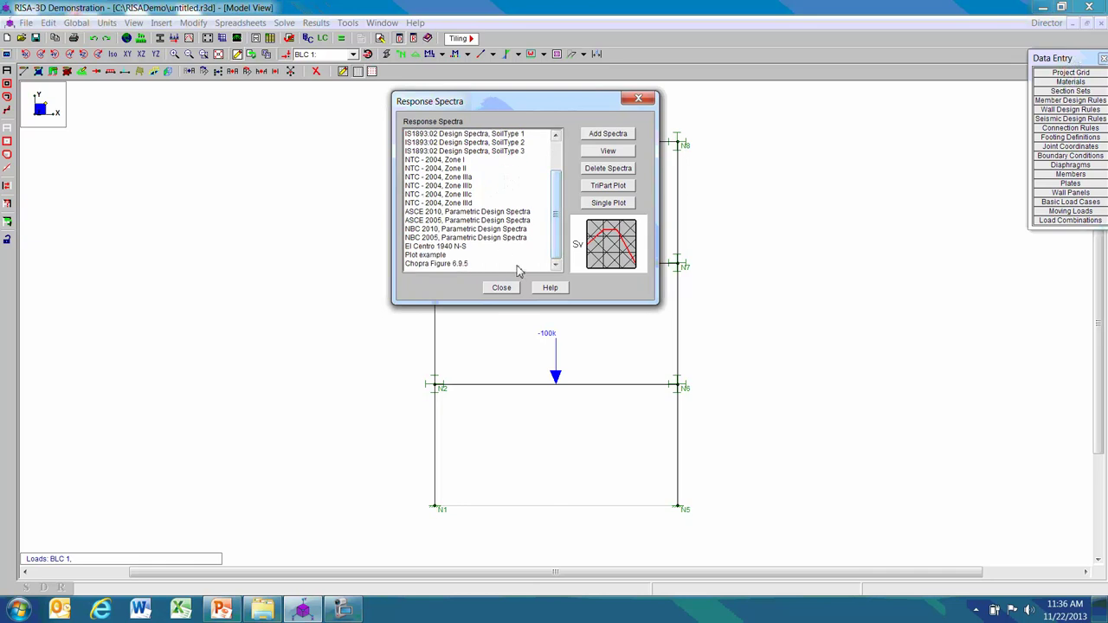
{"action": "left_click", "coordinate": [441, 264]}
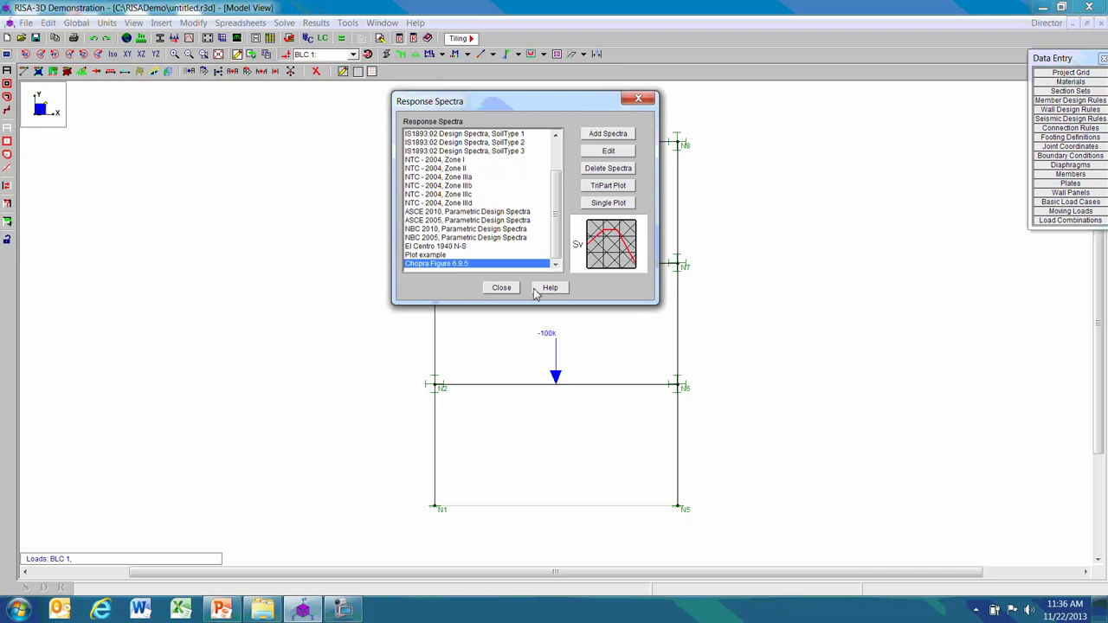
{"action": "left_click", "coordinate": [613, 152]}
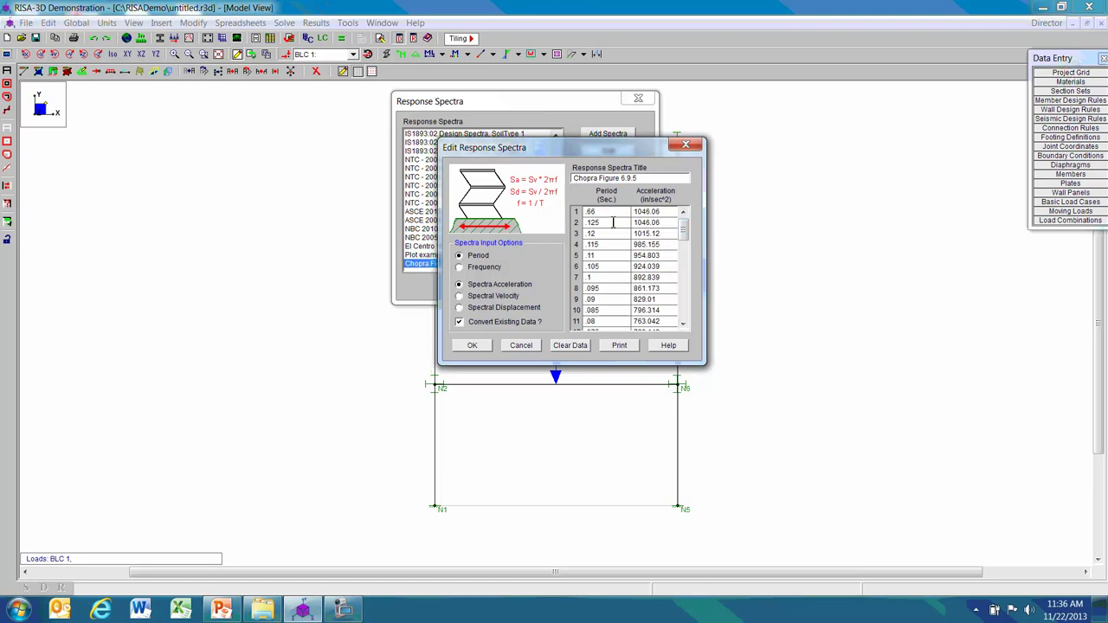
{"action": "mouse_move", "coordinate": [684, 236]}
{"action": "left_mouse_down"}
{"action": "mouse_move", "coordinate": [684, 281]}
{"action": "mouse_move", "coordinate": [692, 231]}
{"action": "left_mouse_up"}
{"action": "left_click_drag", "start_coordinate": [687, 239], "coordinate": [684, 261]}
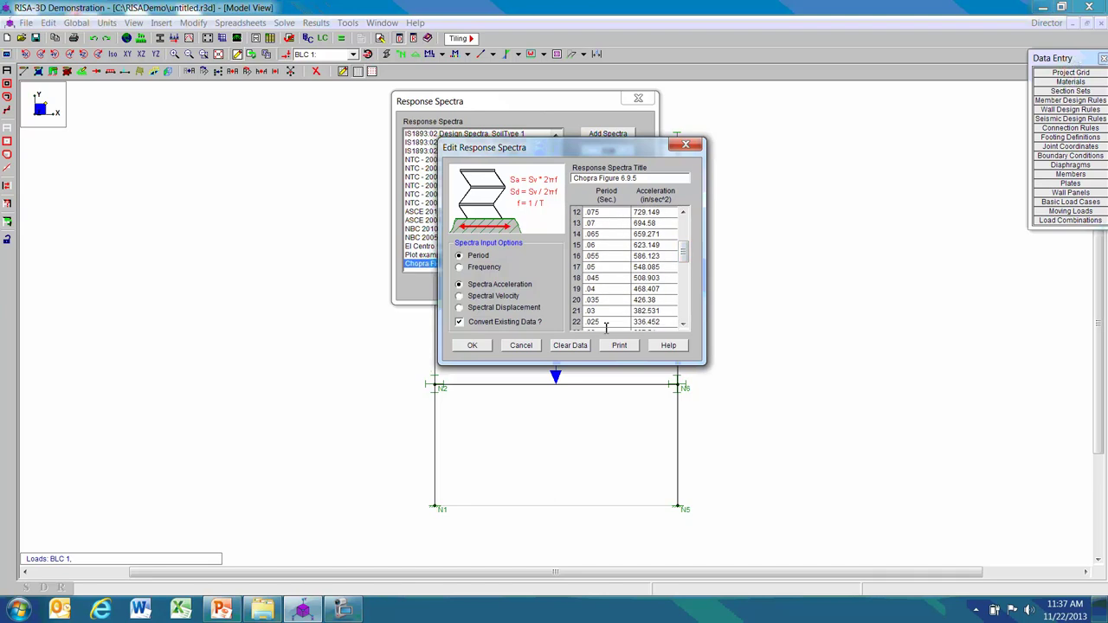
{"action": "left_click_drag", "start_coordinate": [686, 265], "coordinate": [686, 287]}
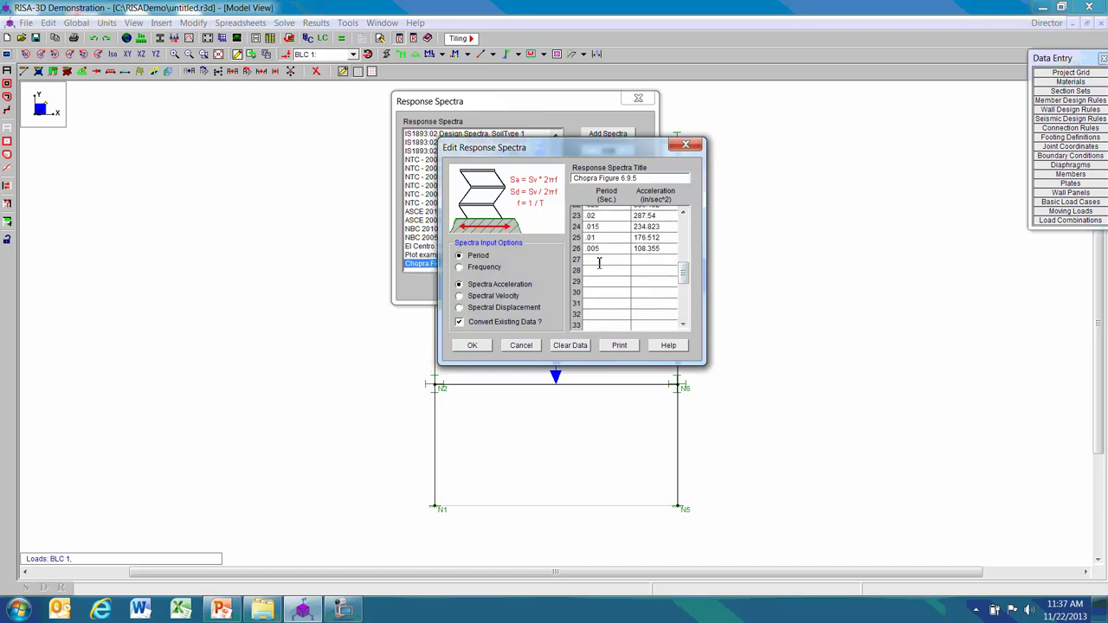
{"action": "left_click", "coordinate": [473, 346]}
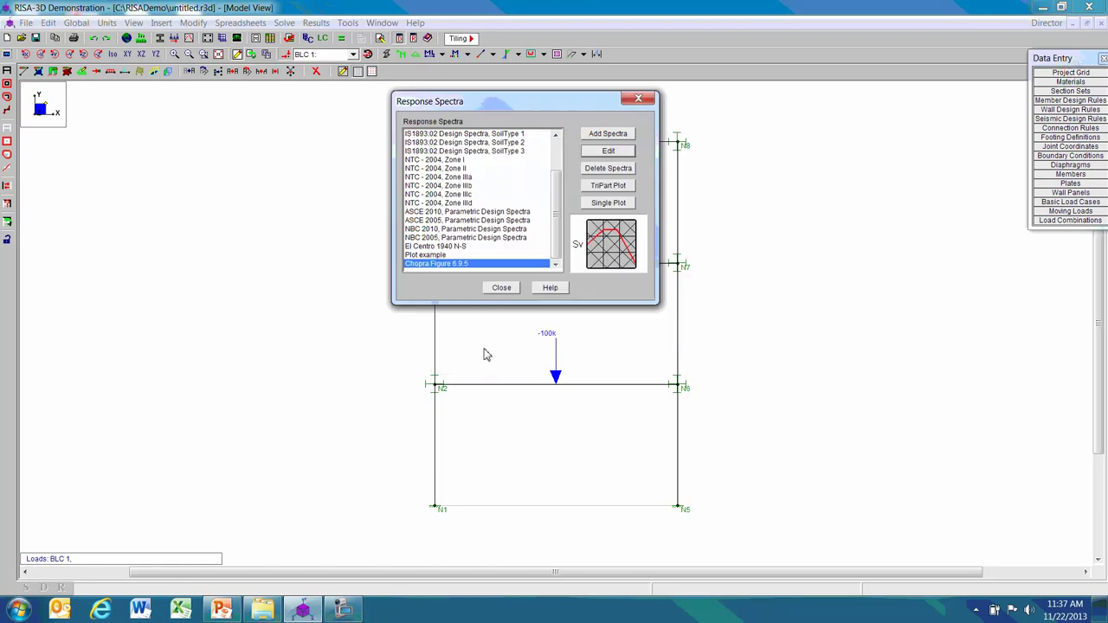
Step: View the Chopra Figure 6.9.5 acceleration-period plot, then close it and the spectra library
{"action": "left_click", "coordinate": [609, 203]}
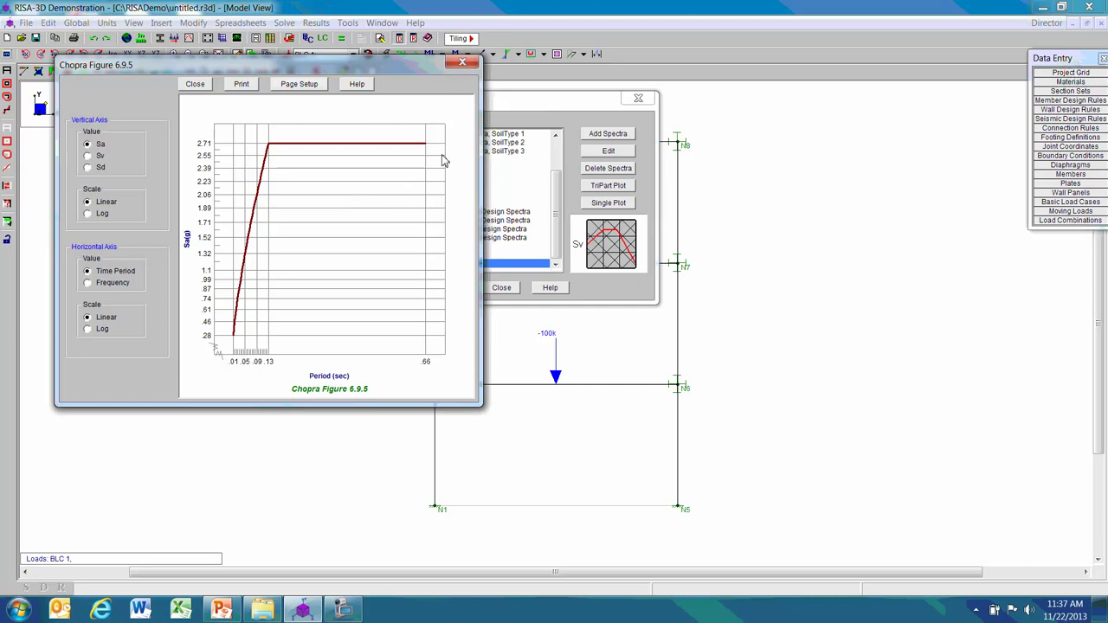
{"action": "left_click", "coordinate": [462, 65]}
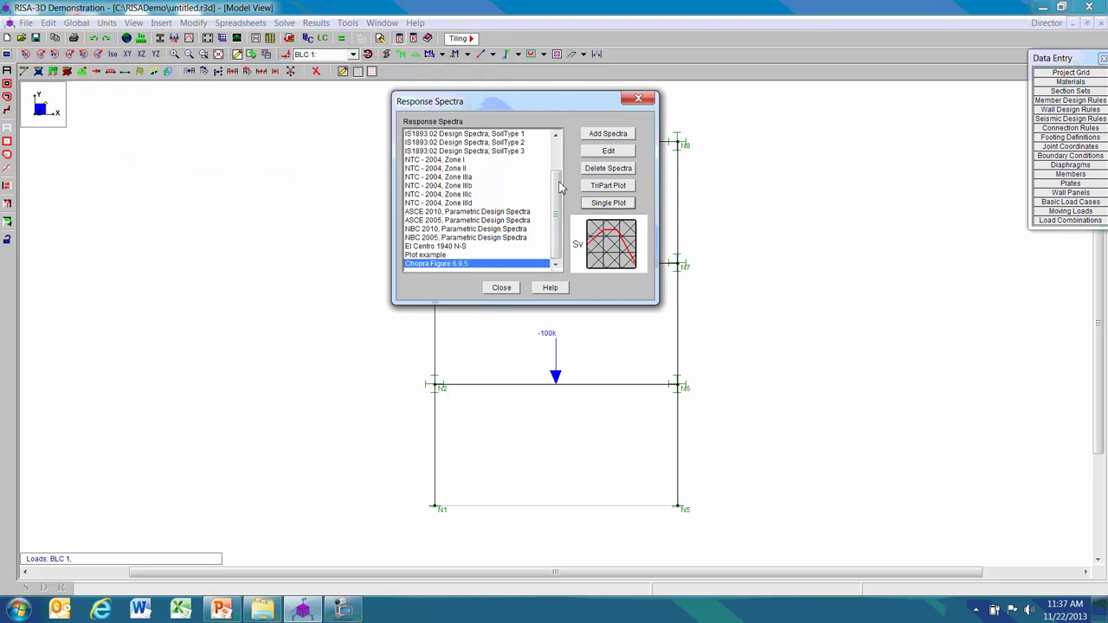
{"action": "left_click", "coordinate": [638, 99]}
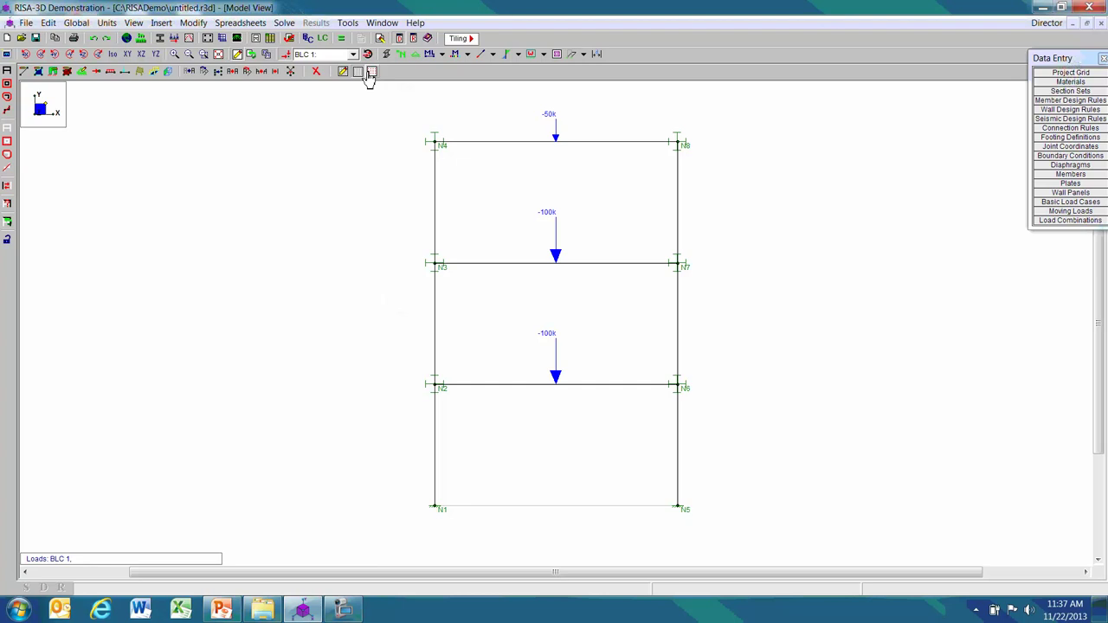
Step: Create load combination 1 pairing SX at factor 25 with DL at factor 1
{"action": "left_click", "coordinate": [324, 39]}
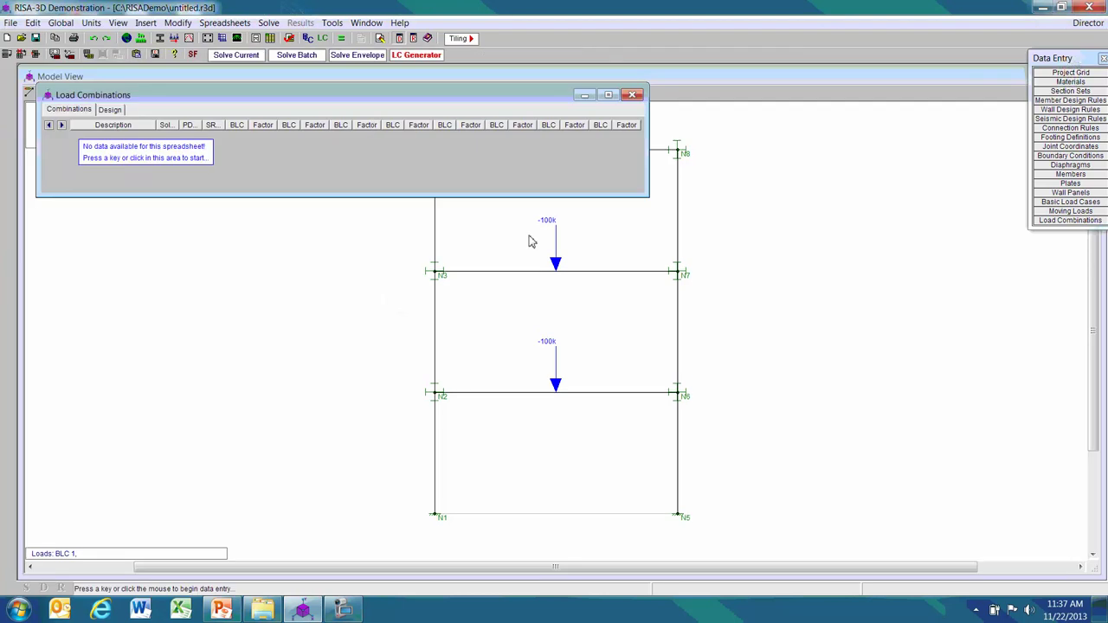
{"action": "left_click_drag", "start_coordinate": [394, 104], "coordinate": [730, 247]}
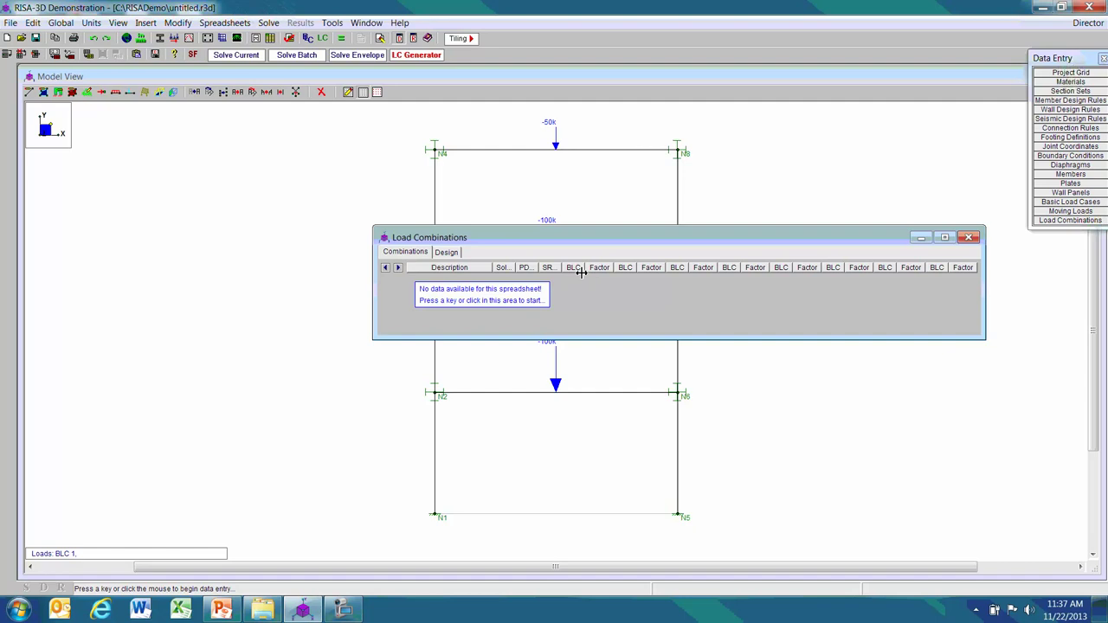
{"action": "left_click", "coordinate": [571, 280]}
{"action": "left_click", "coordinate": [581, 286]}
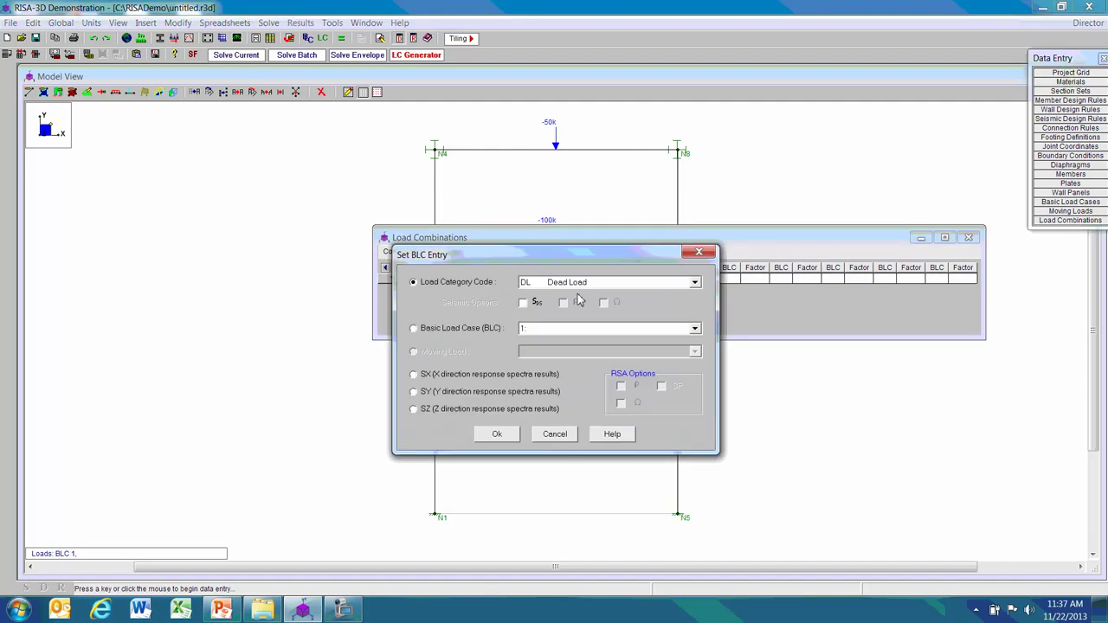
{"action": "left_click", "coordinate": [414, 375]}
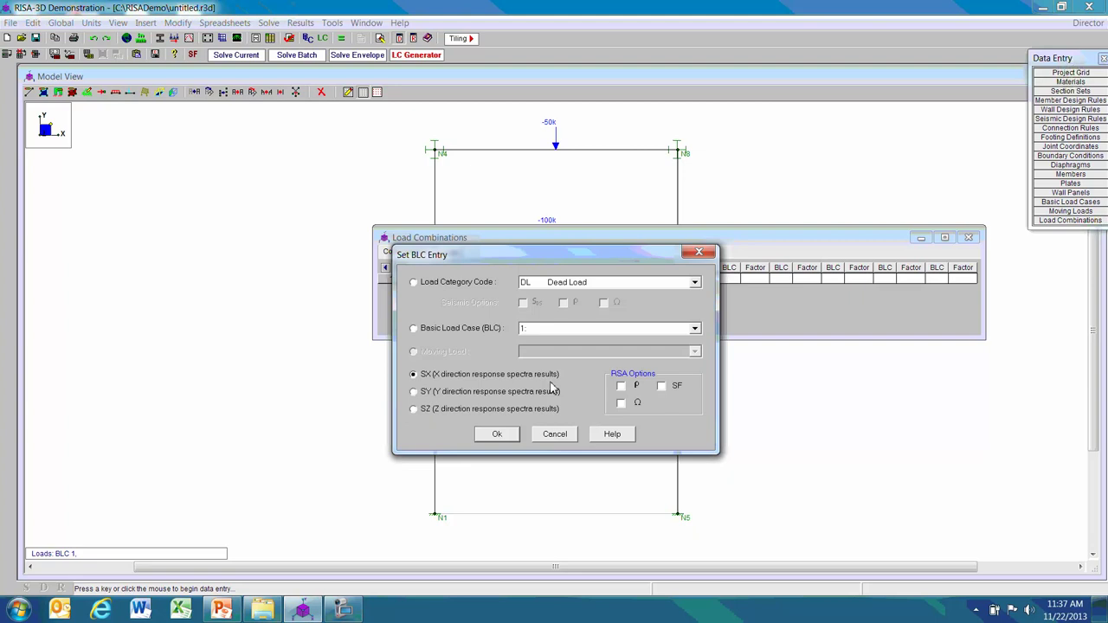
{"action": "left_click", "coordinate": [498, 437]}
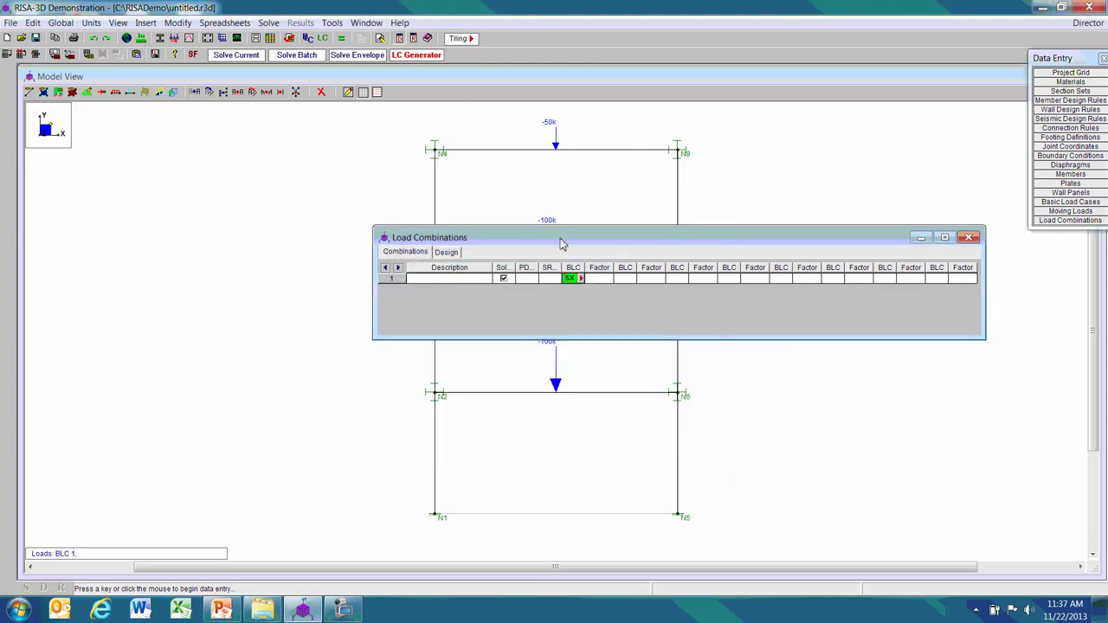
{"action": "left_click", "coordinate": [601, 279]}
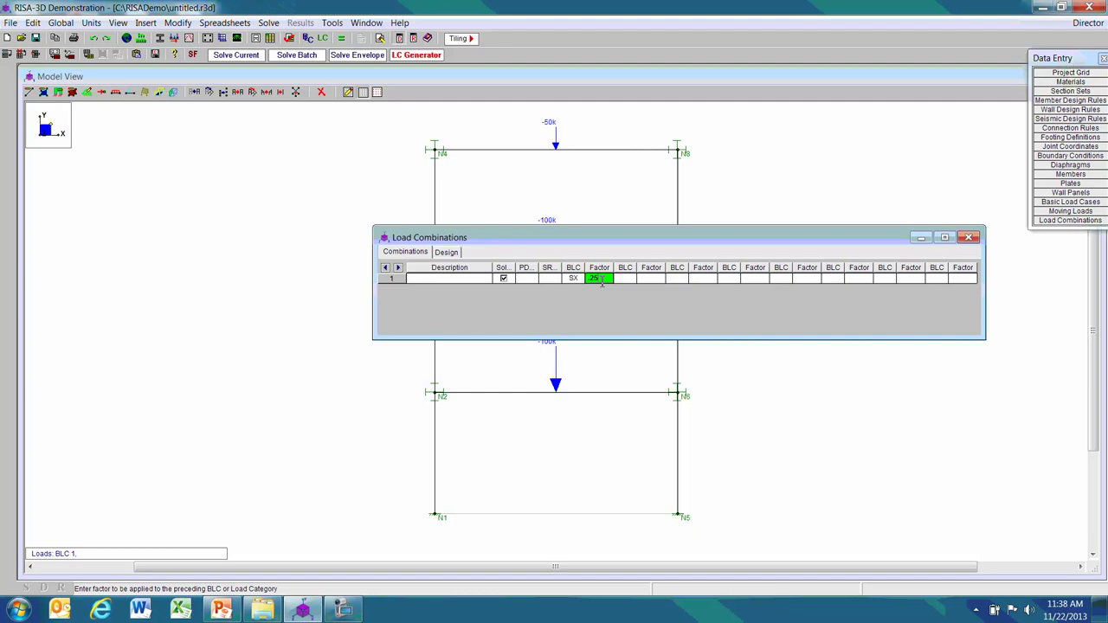
{"action": "left_click", "coordinate": [633, 278]}
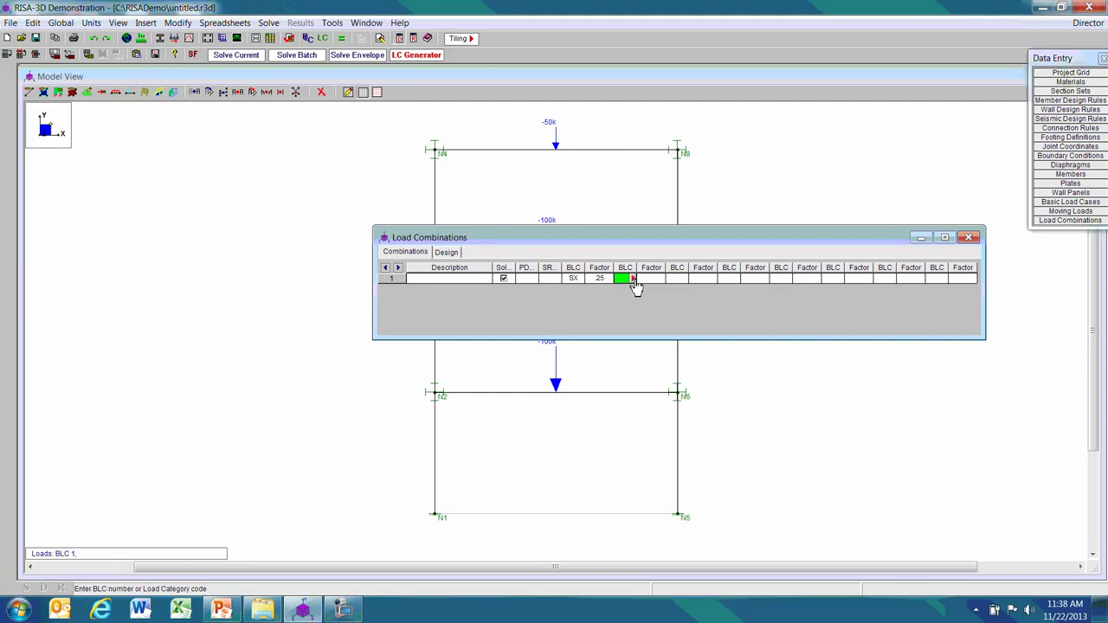
{"action": "left_click", "coordinate": [634, 279]}
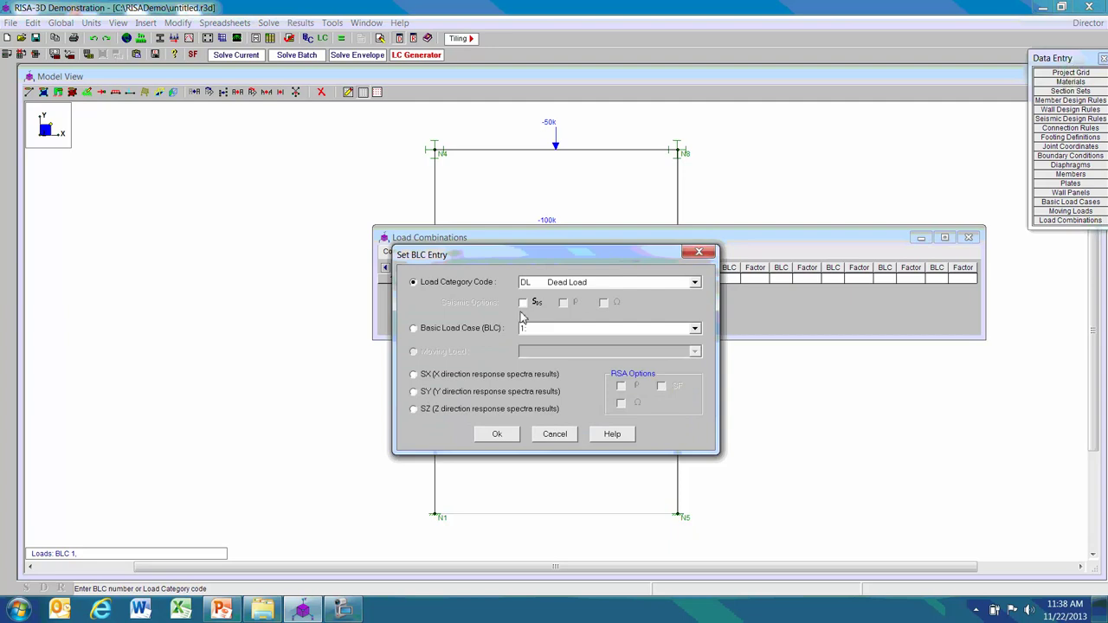
{"action": "left_click", "coordinate": [497, 434]}
{"action": "left_click", "coordinate": [645, 284]}
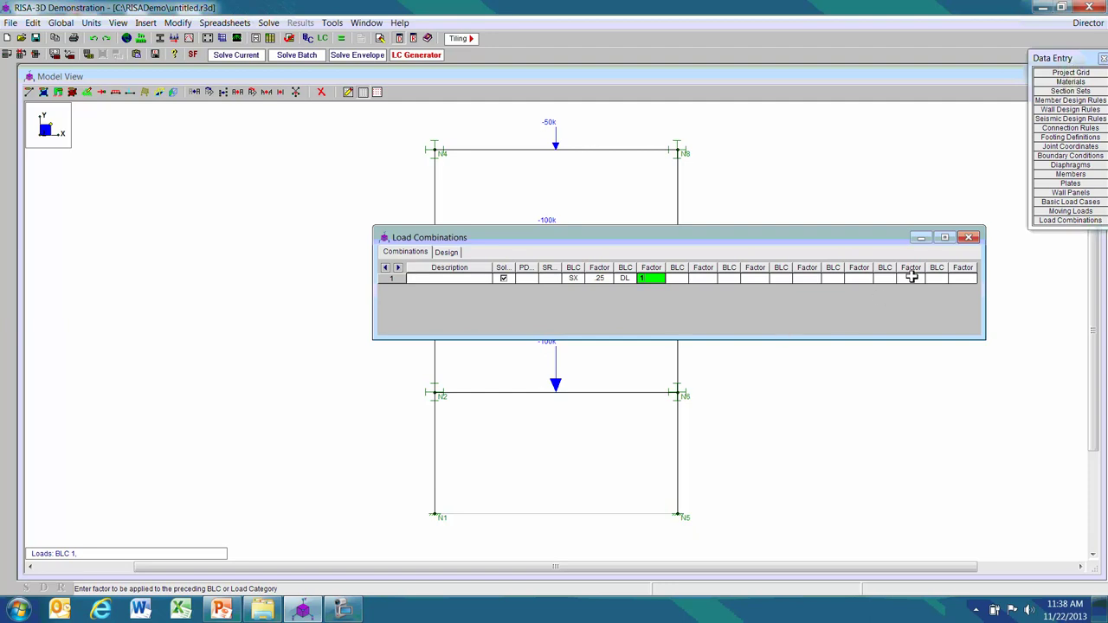
{"action": "left_click", "coordinate": [970, 239]}
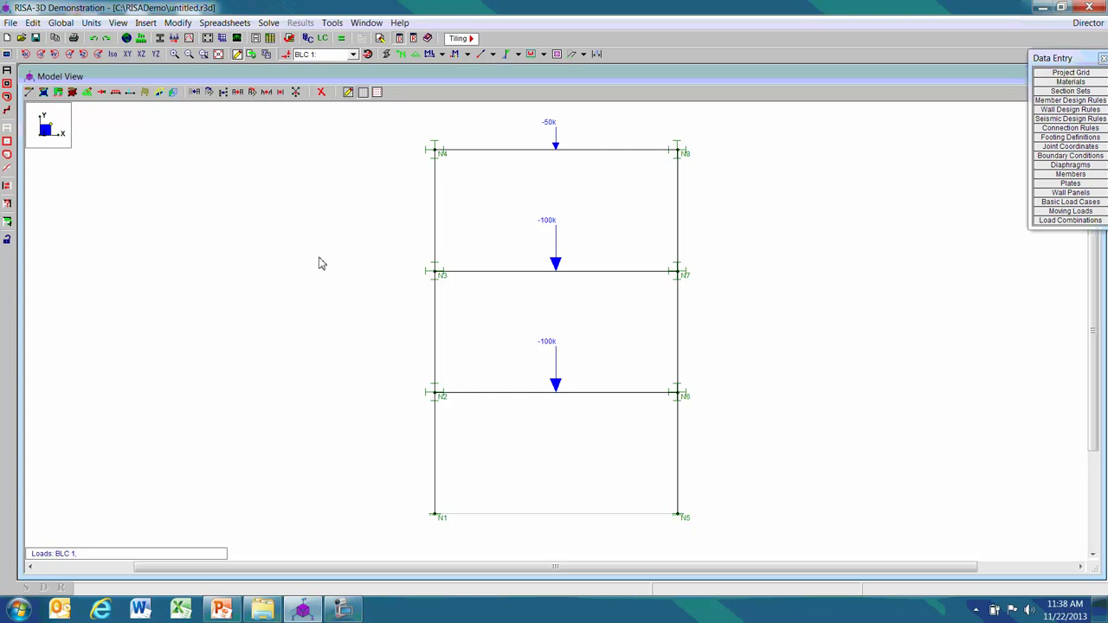
Step: Set up a Dynamics solution using SRSS modal combination
{"action": "left_click", "coordinate": [341, 38]}
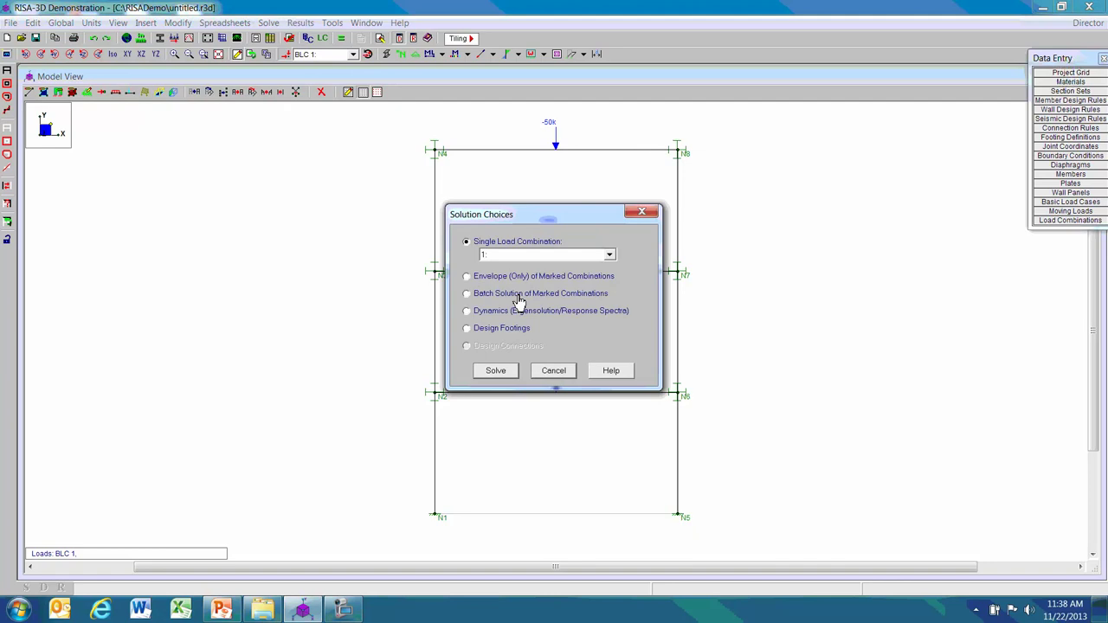
{"action": "left_click", "coordinate": [467, 313]}
{"action": "left_click", "coordinate": [498, 373]}
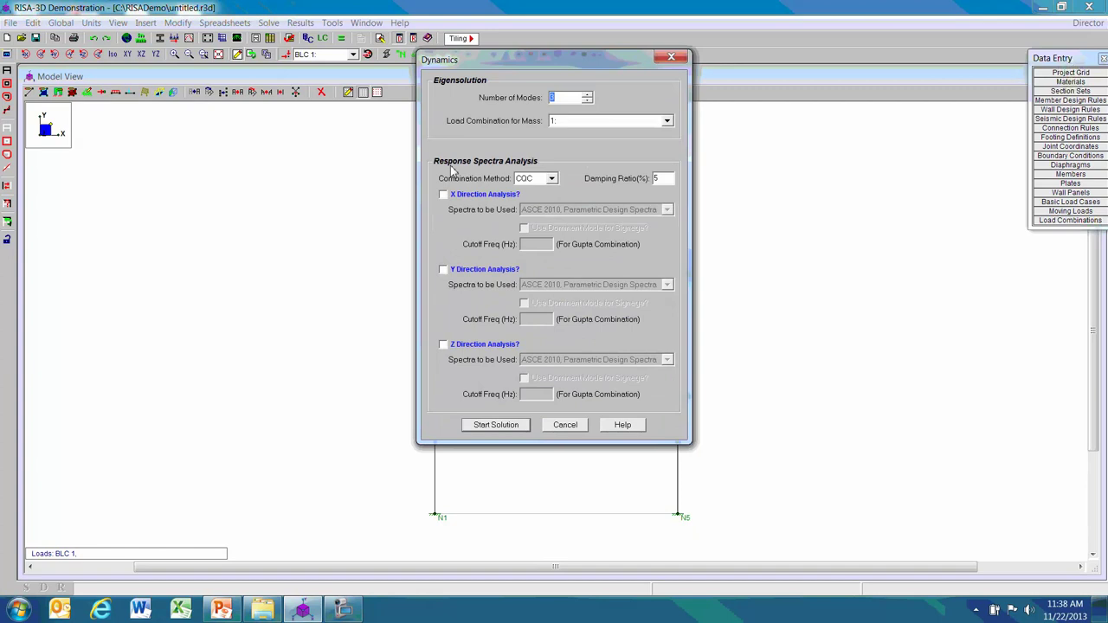
{"action": "left_click", "coordinate": [553, 180]}
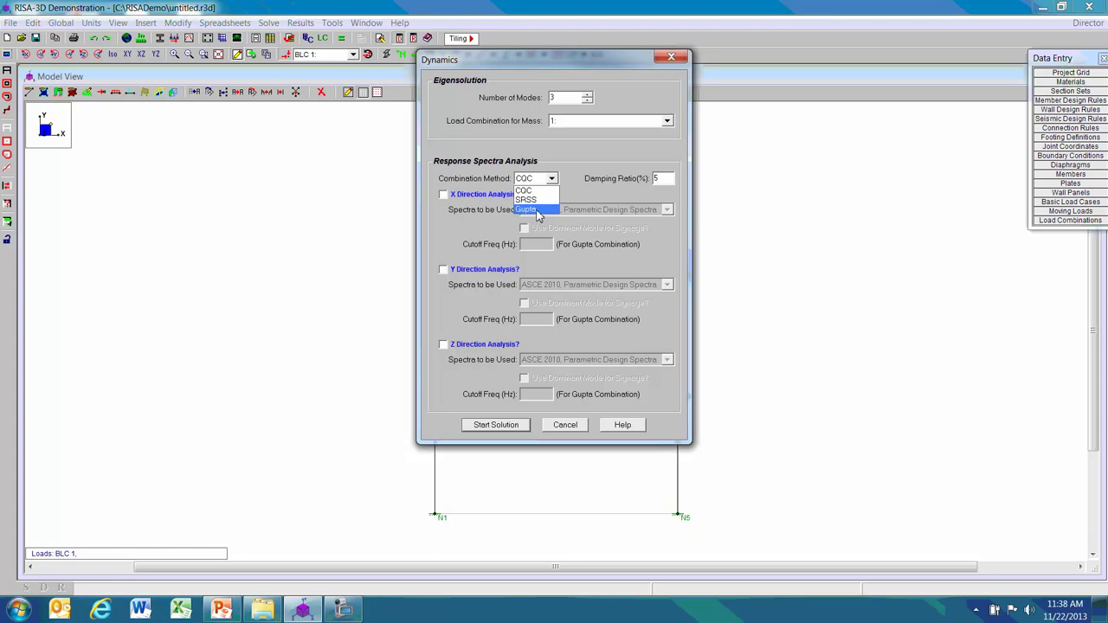
{"action": "left_click", "coordinate": [535, 201]}
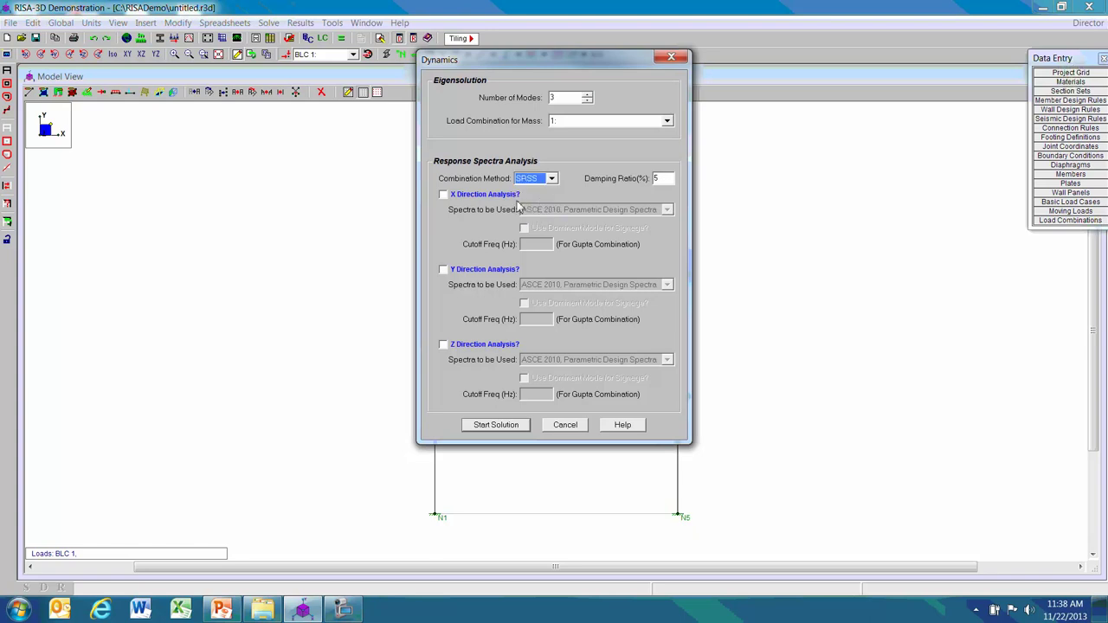
Step: Enable X-direction spectrum analysis with Chopra Figure 6.9.5 and start the solution
{"action": "left_click", "coordinate": [443, 193]}
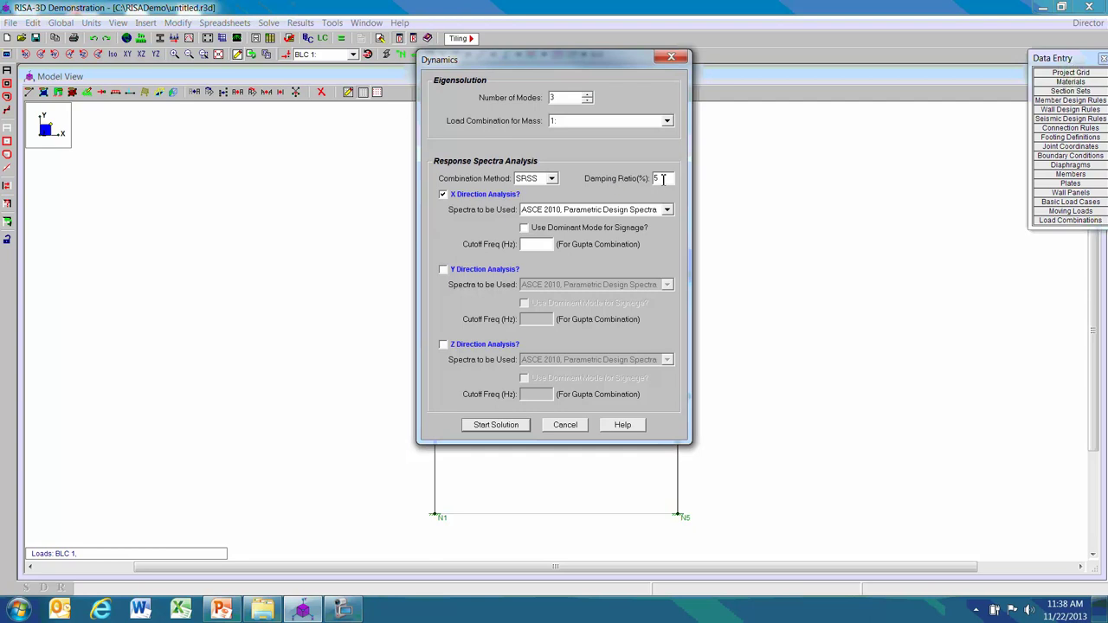
{"action": "left_click", "coordinate": [667, 211]}
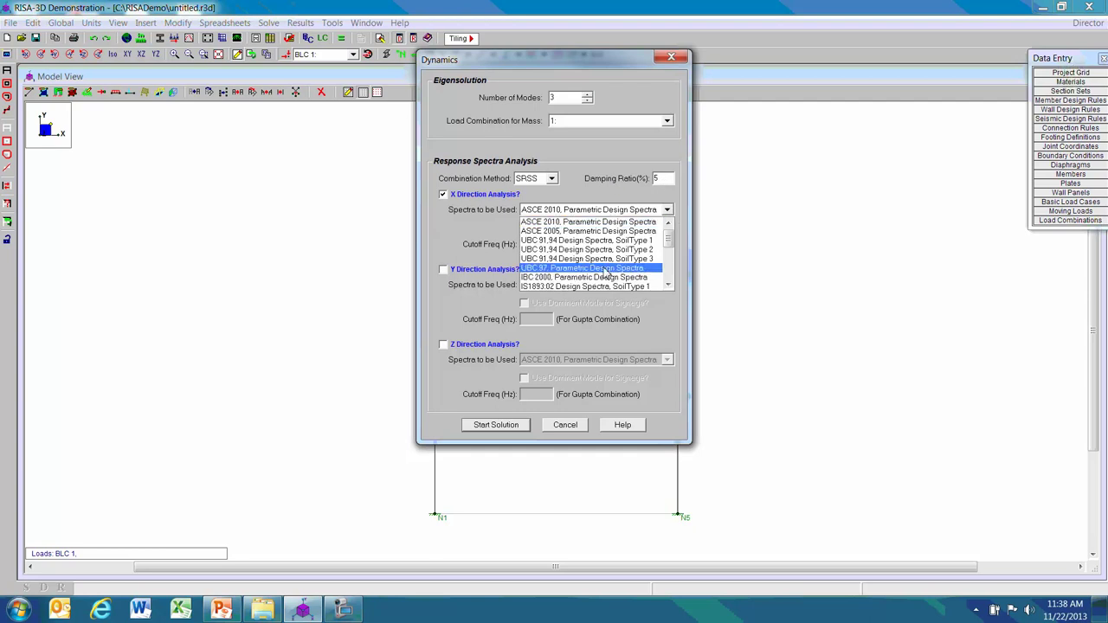
{"action": "scroll", "coordinate": [610, 272], "scroll_direction": "down", "scroll_amount": 2}
{"action": "scroll", "coordinate": [611, 272], "scroll_direction": "down", "scroll_amount": 3}
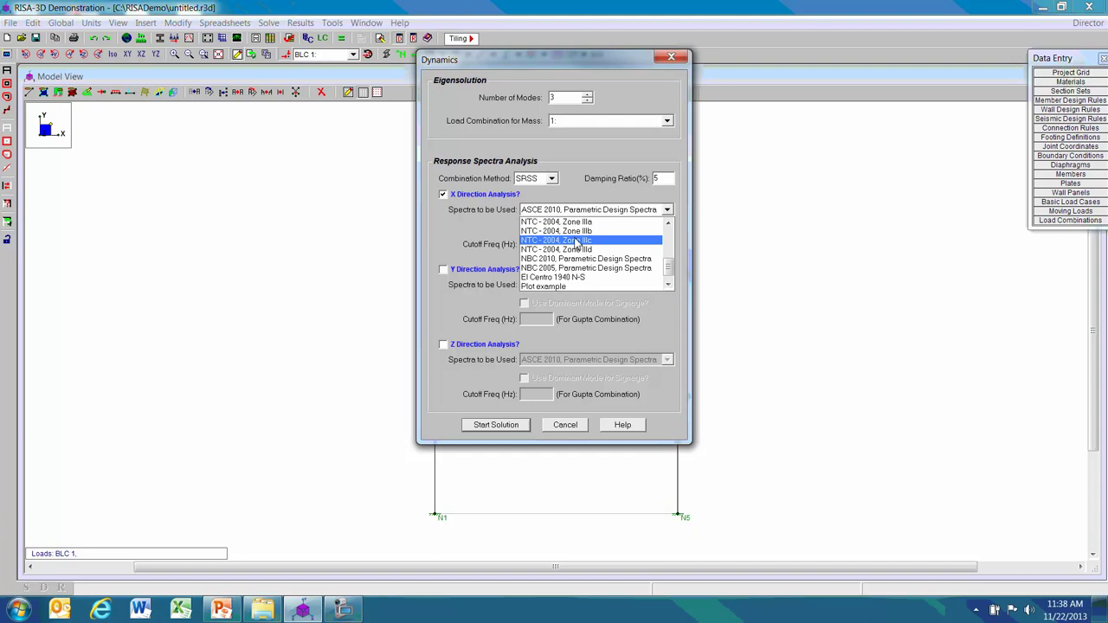
{"action": "scroll", "coordinate": [599, 257], "scroll_direction": "down", "scroll_amount": 1}
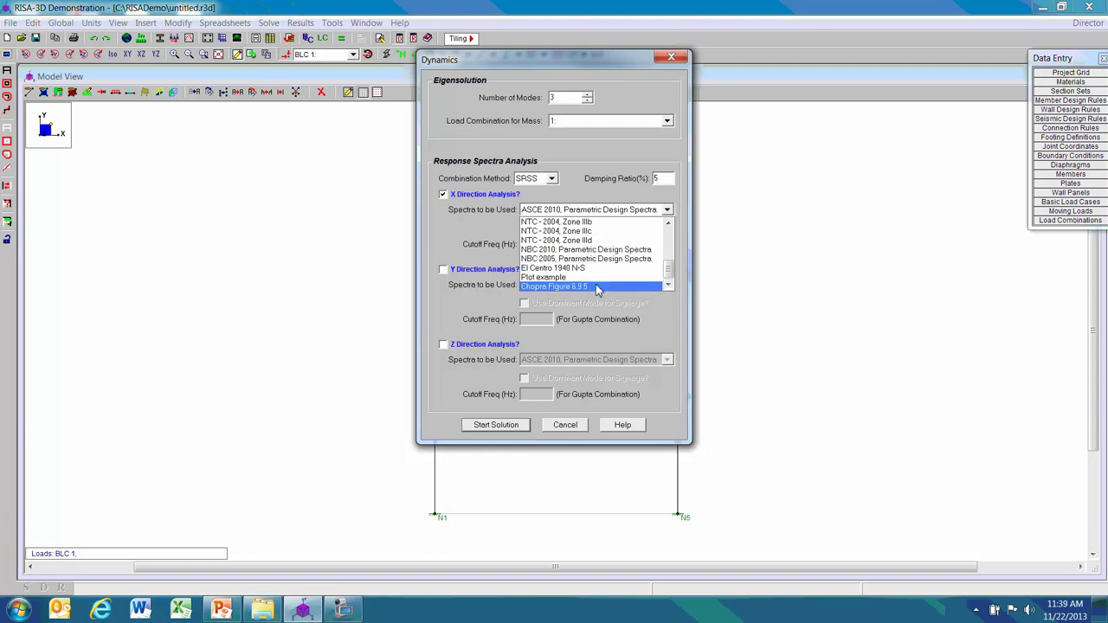
{"action": "left_click", "coordinate": [597, 286]}
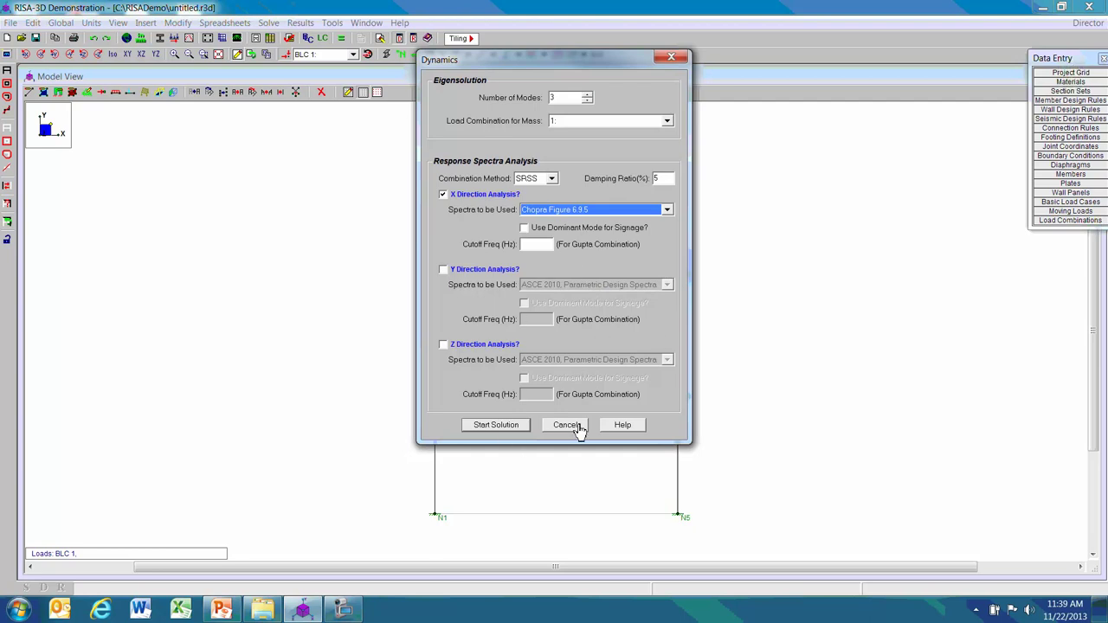
{"action": "left_click", "coordinate": [510, 426]}
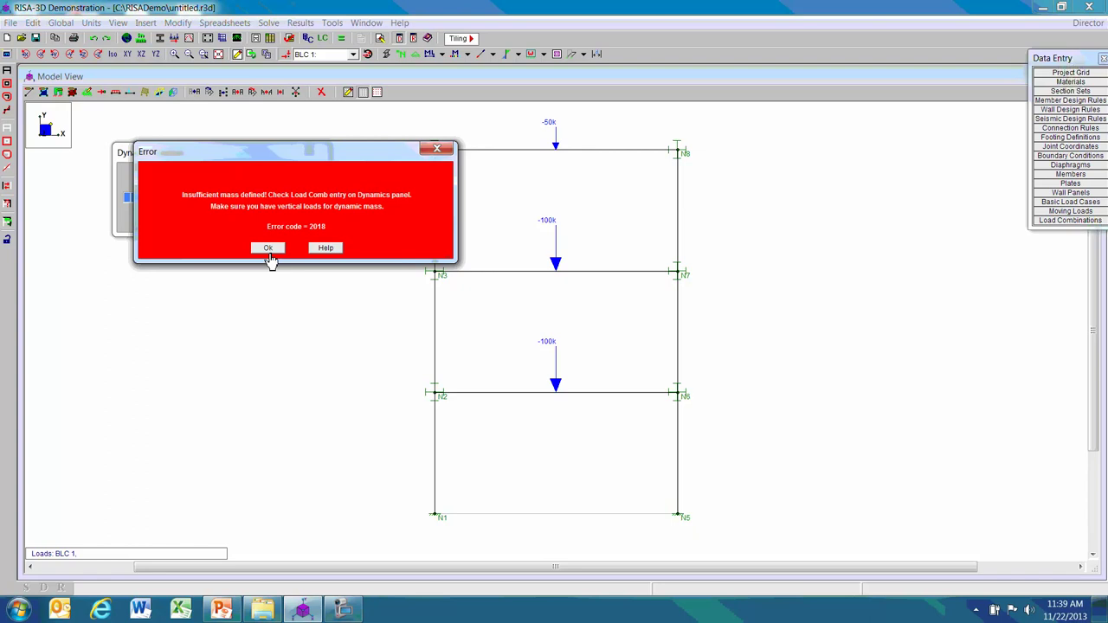
Step: Dismiss the insufficient-mass error and inspect load combination 1's SRSS and load entries unchanged
{"action": "left_click", "coordinate": [268, 249]}
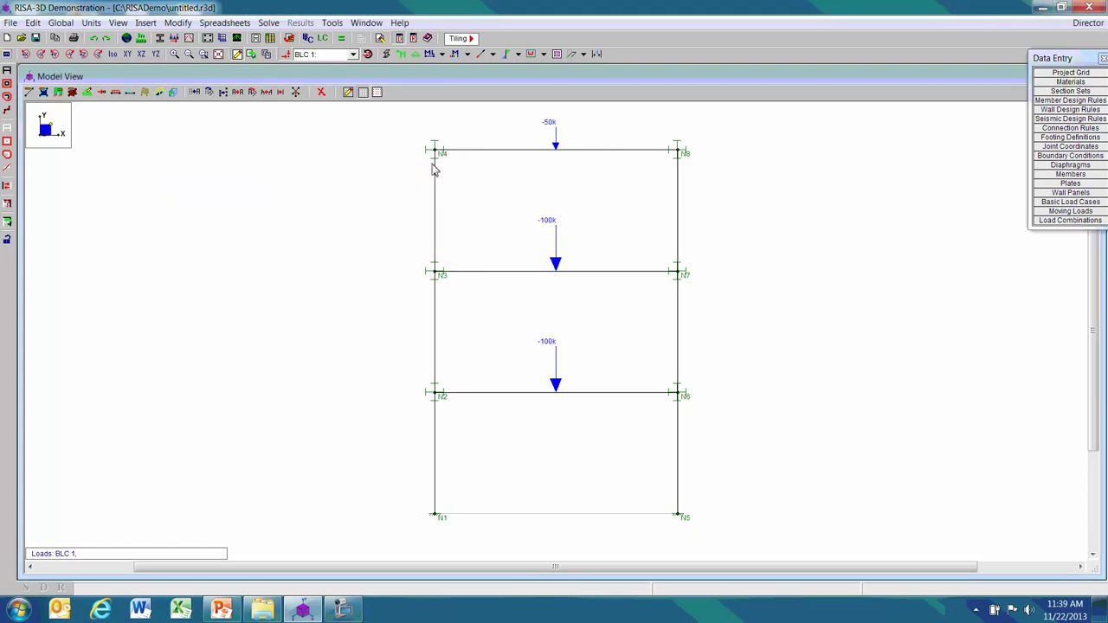
{"action": "left_click", "coordinate": [322, 38]}
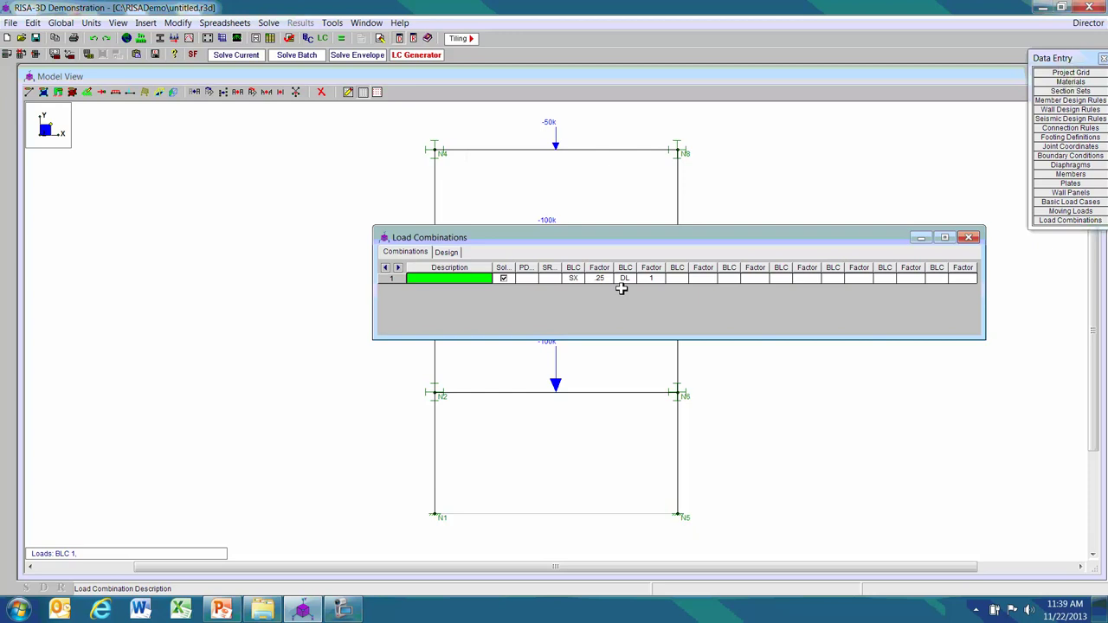
{"action": "left_click", "coordinate": [549, 278]}
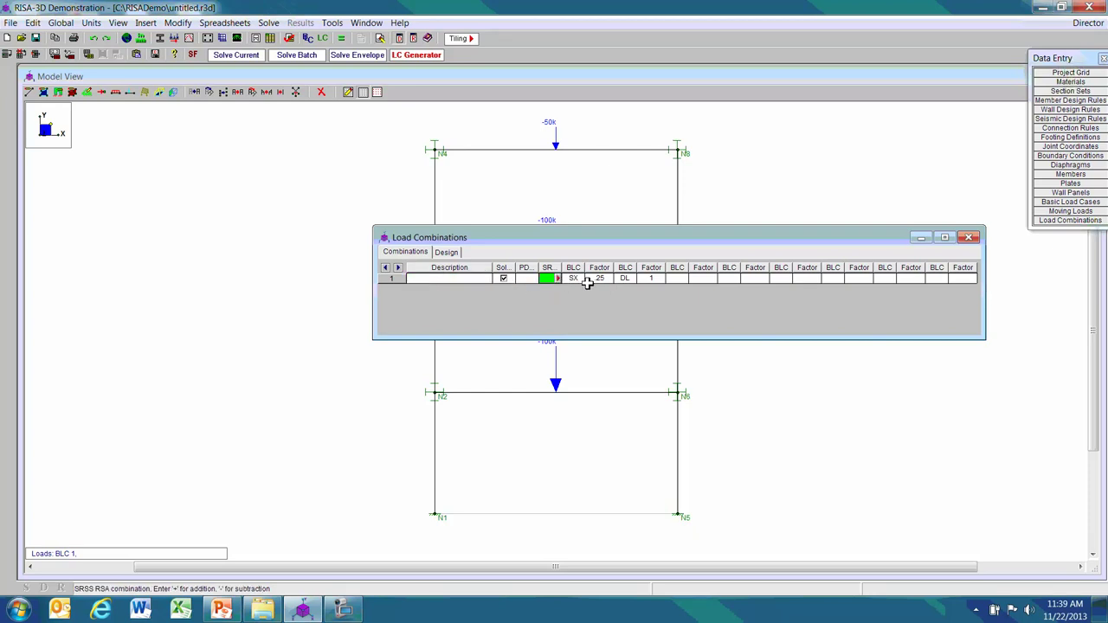
{"action": "left_click", "coordinate": [631, 285]}
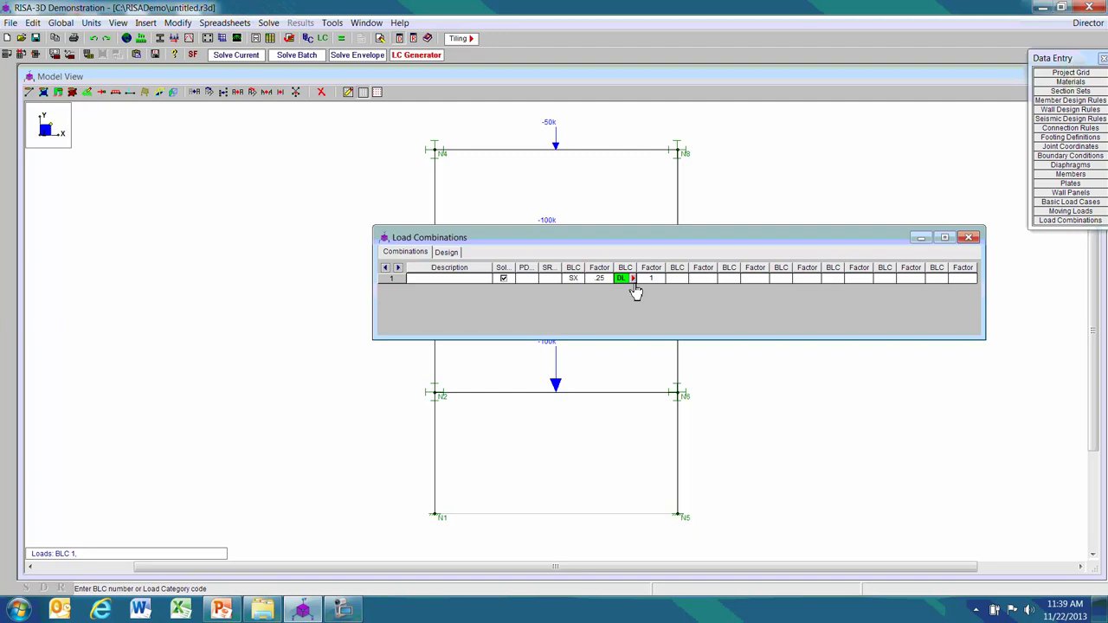
{"action": "left_click", "coordinate": [633, 285]}
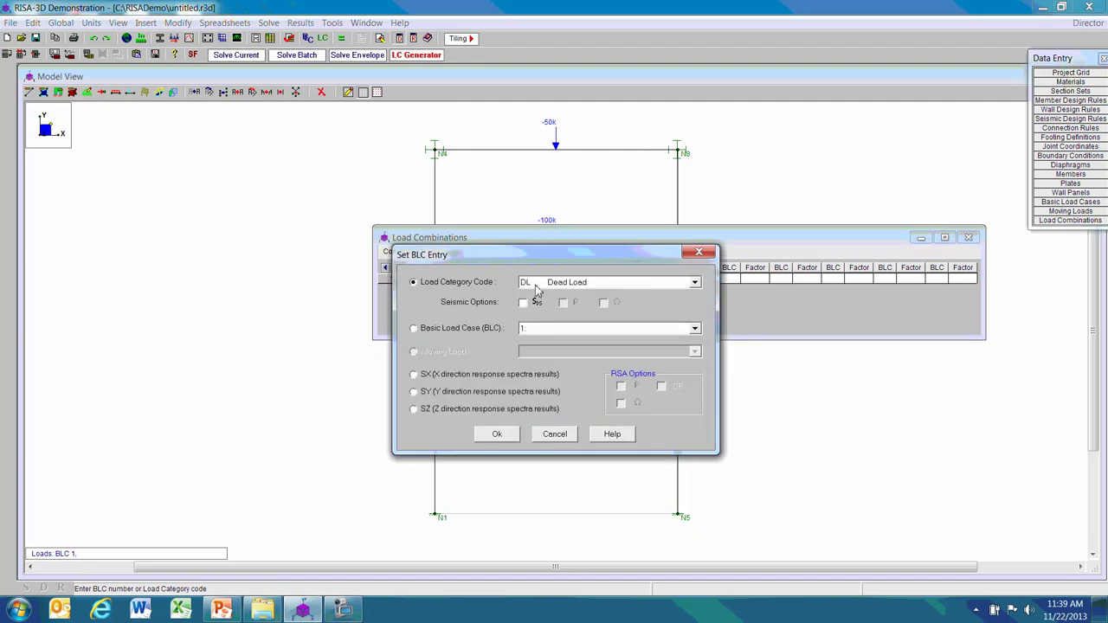
{"action": "left_click", "coordinate": [555, 434]}
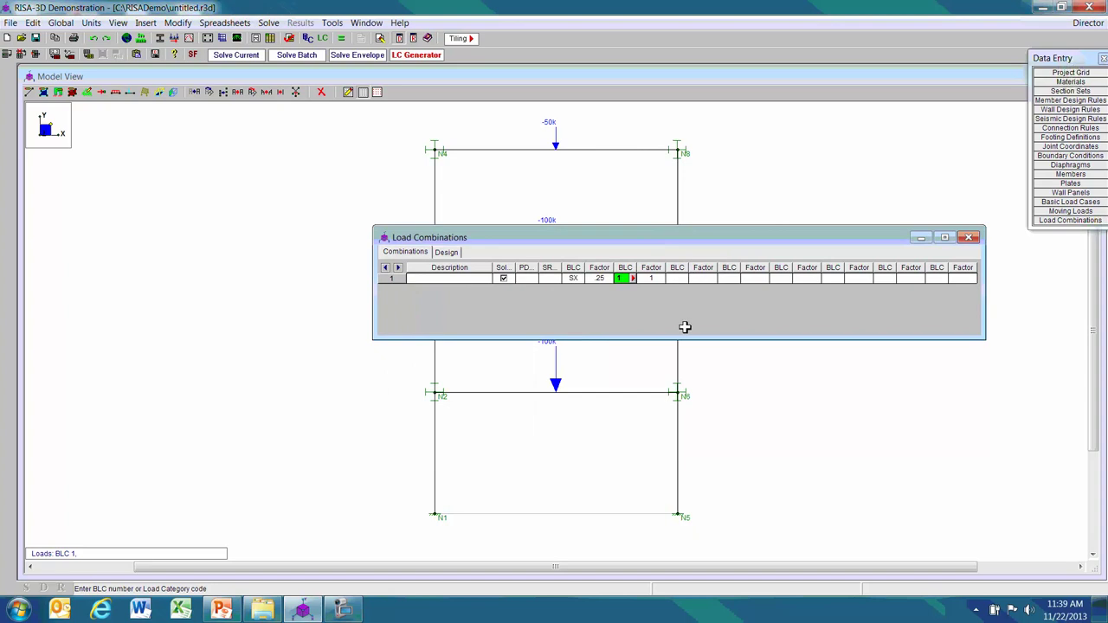
Step: Rerun the Dynamics solution, yielding modes at 2.829, 7.725 and 10.648 Hz
{"action": "left_click", "coordinate": [969, 237]}
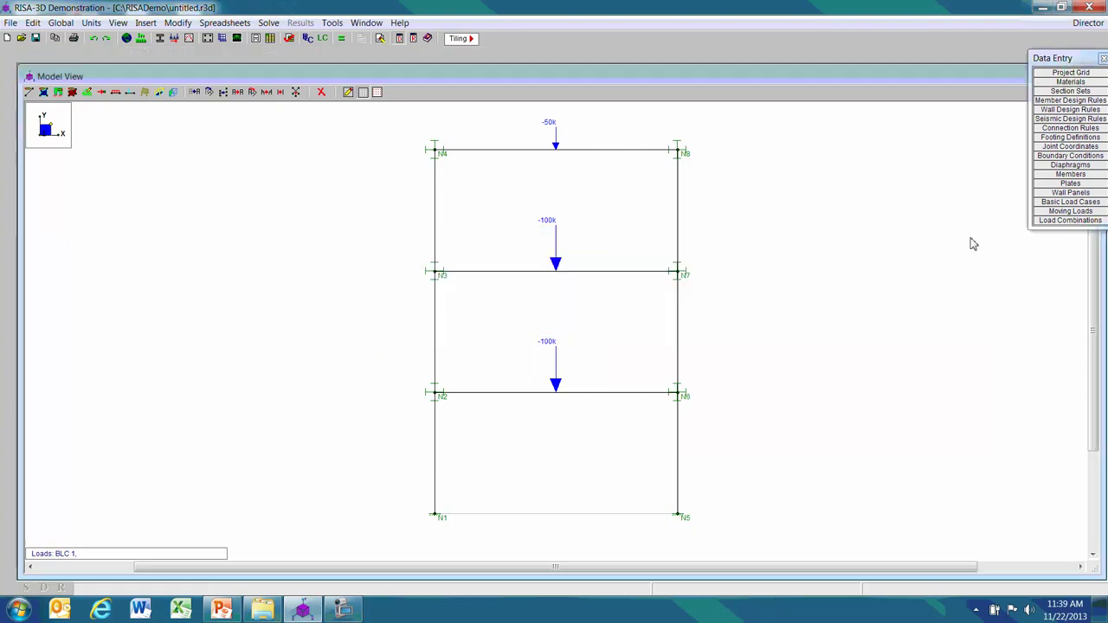
{"action": "left_click", "coordinate": [341, 38]}
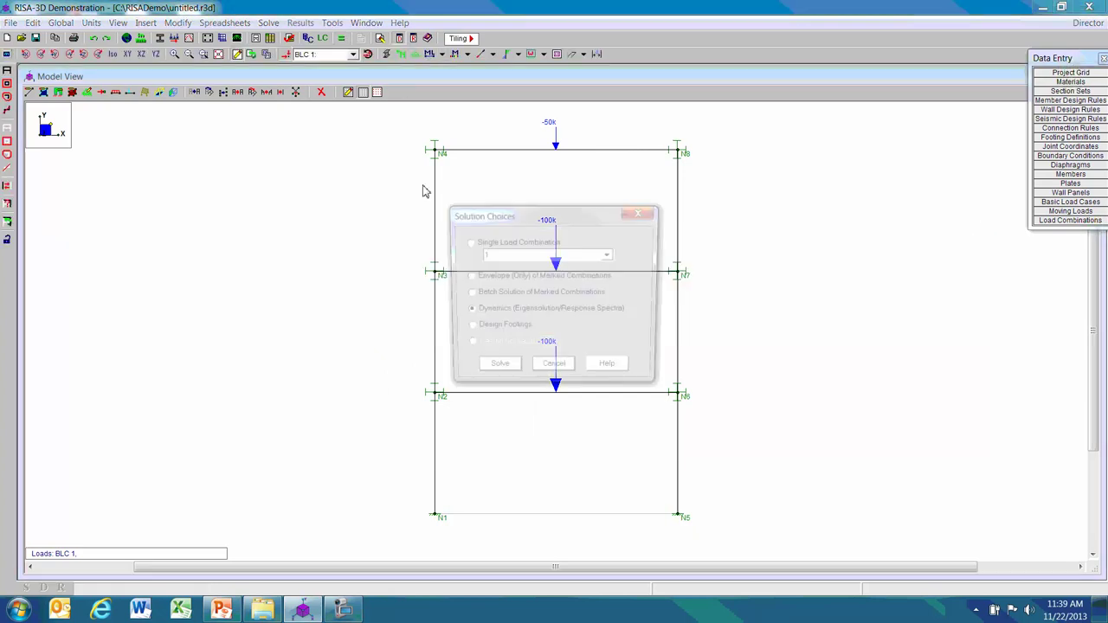
{"action": "left_click", "coordinate": [497, 372]}
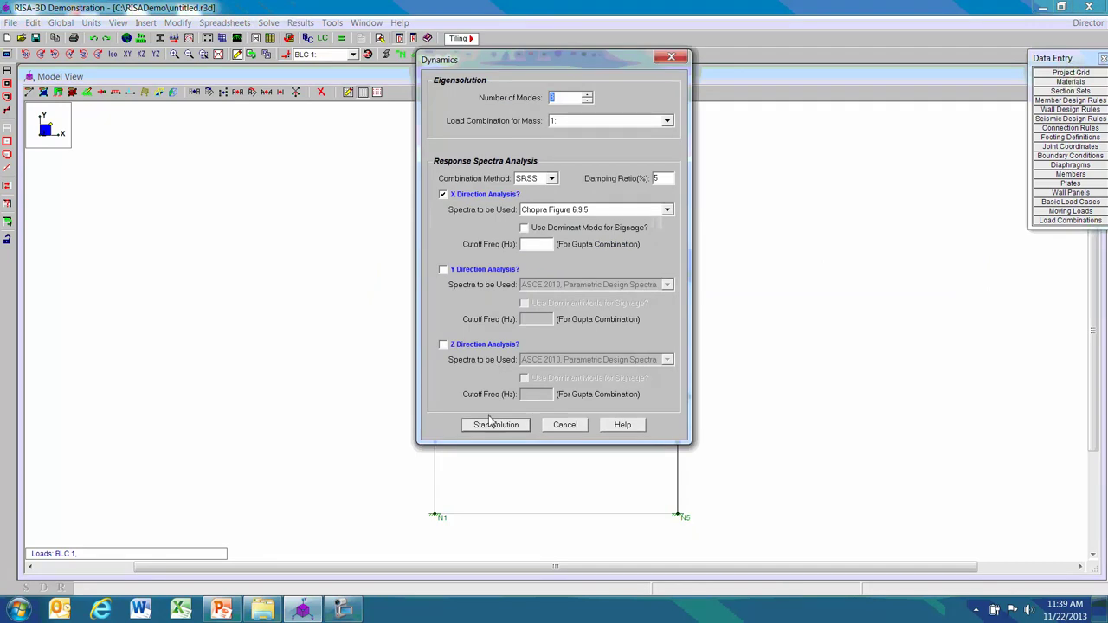
{"action": "left_click", "coordinate": [516, 428]}
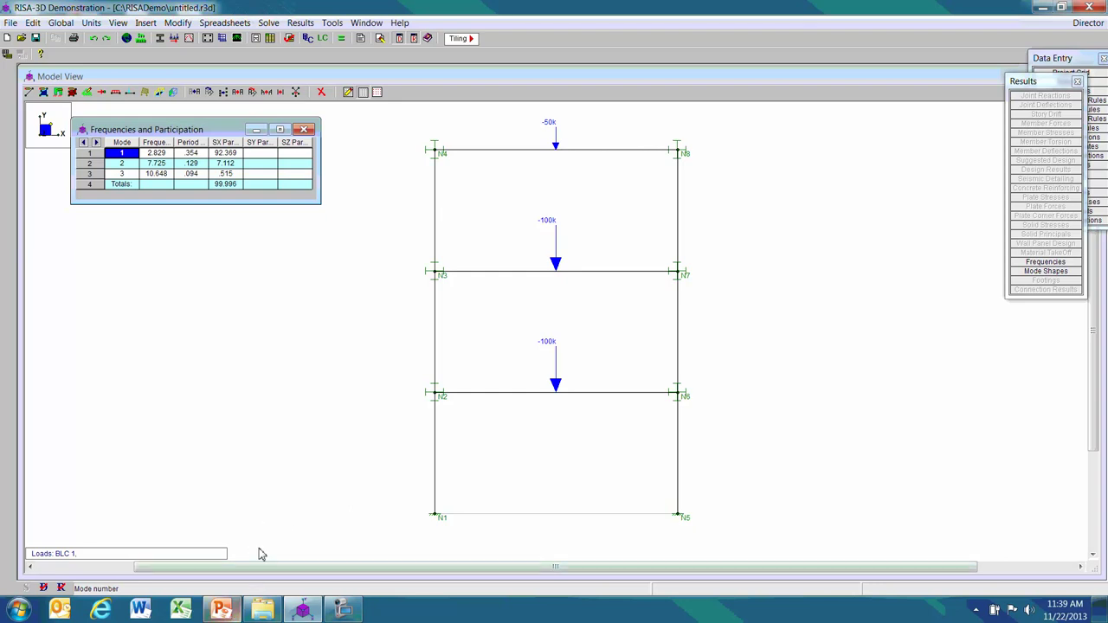
Step: Show PowerPoint's Results summary slide with SDOF 0.3405 sec and MDOF 0.3418 sec periods
{"action": "left_click", "coordinate": [221, 609]}
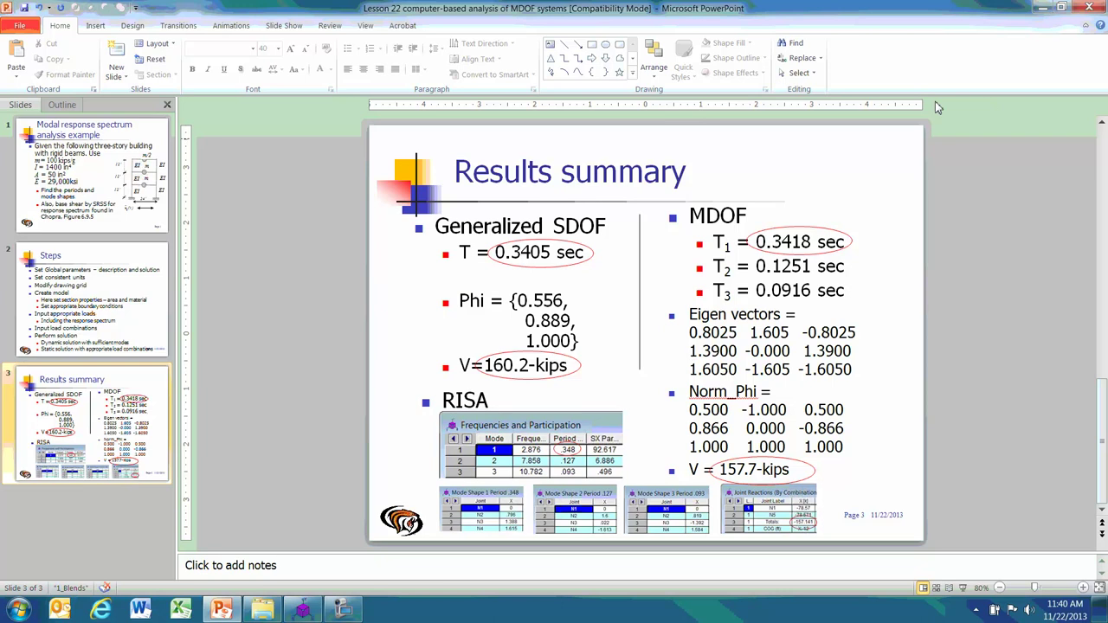
Step: Solve load combination 1 in RISA-3D and display its joint reactions, totalling -156.752 k in X
{"action": "left_click", "coordinate": [1038, 7]}
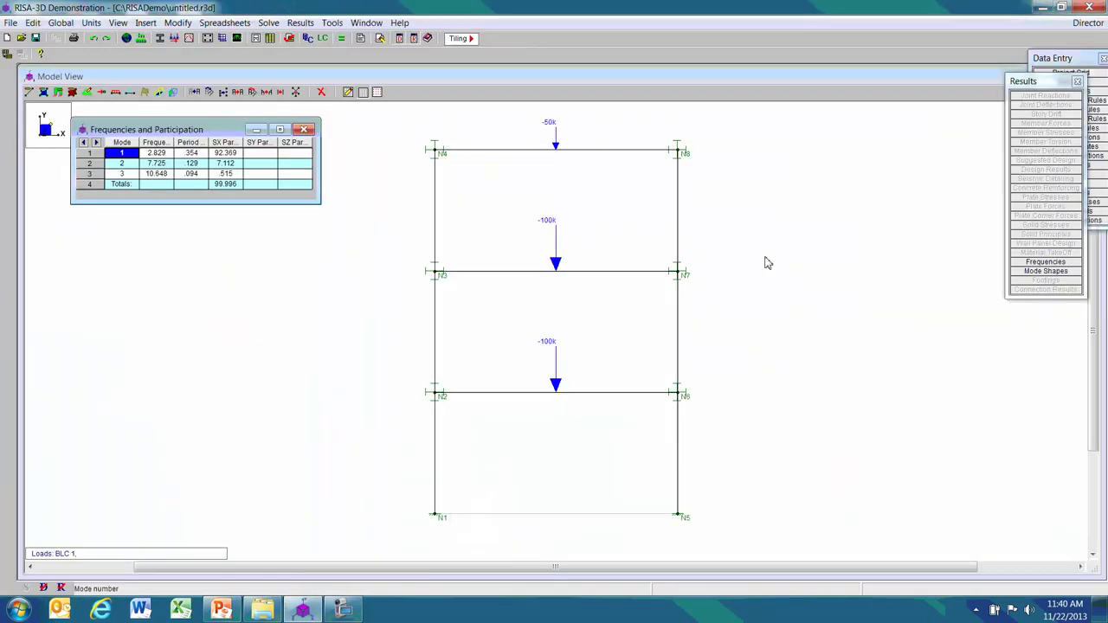
{"action": "left_click", "coordinate": [342, 40]}
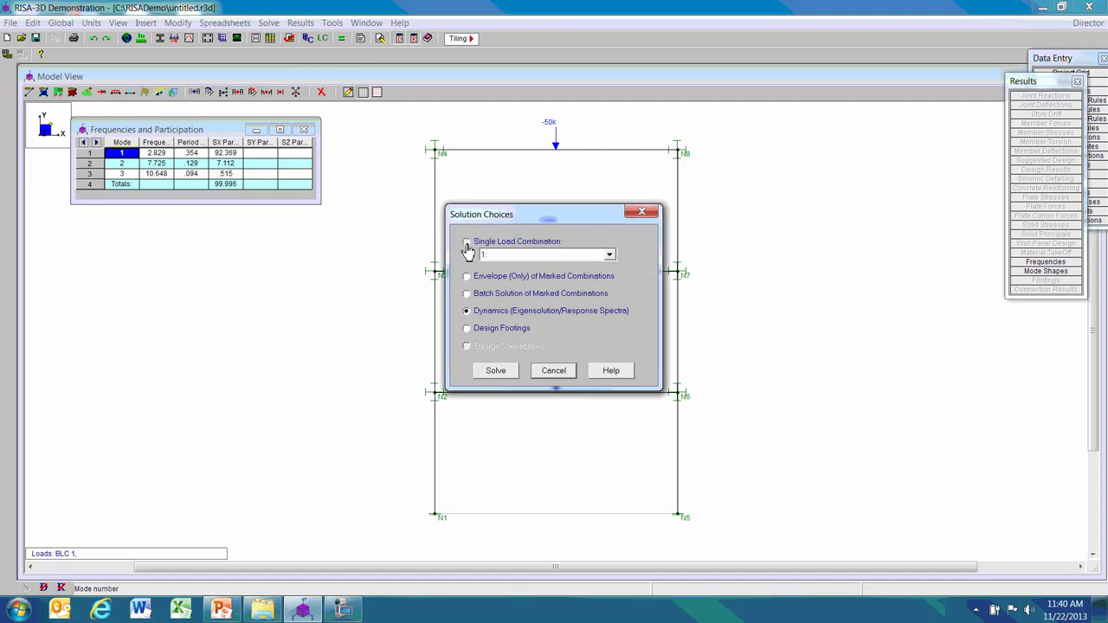
{"action": "left_click", "coordinate": [467, 245]}
{"action": "left_click", "coordinate": [495, 370]}
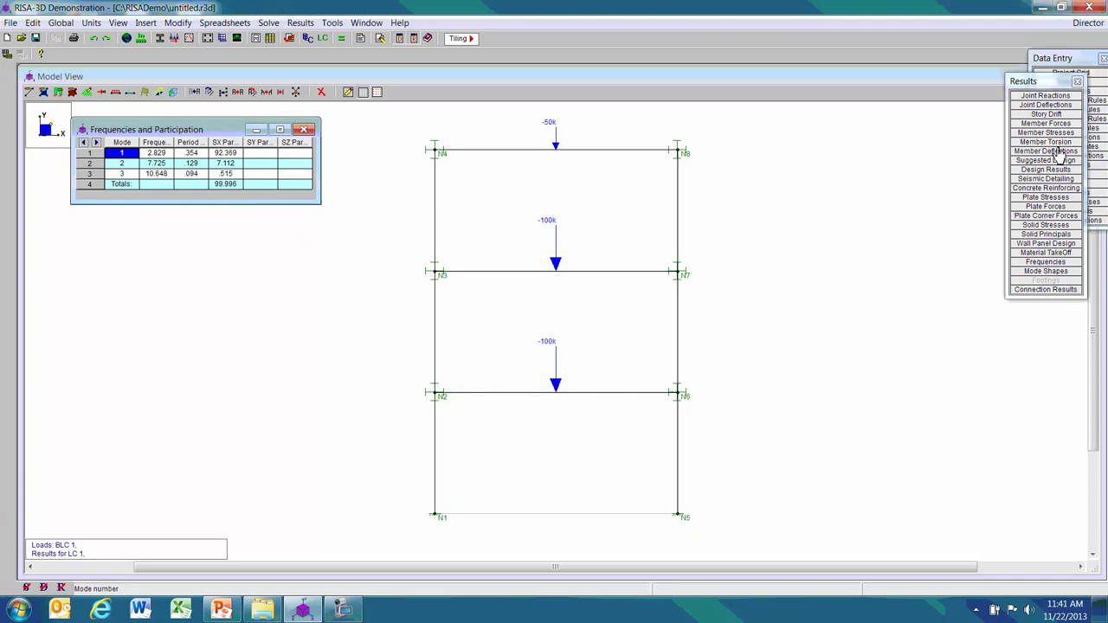
{"action": "left_click", "coordinate": [1046, 96]}
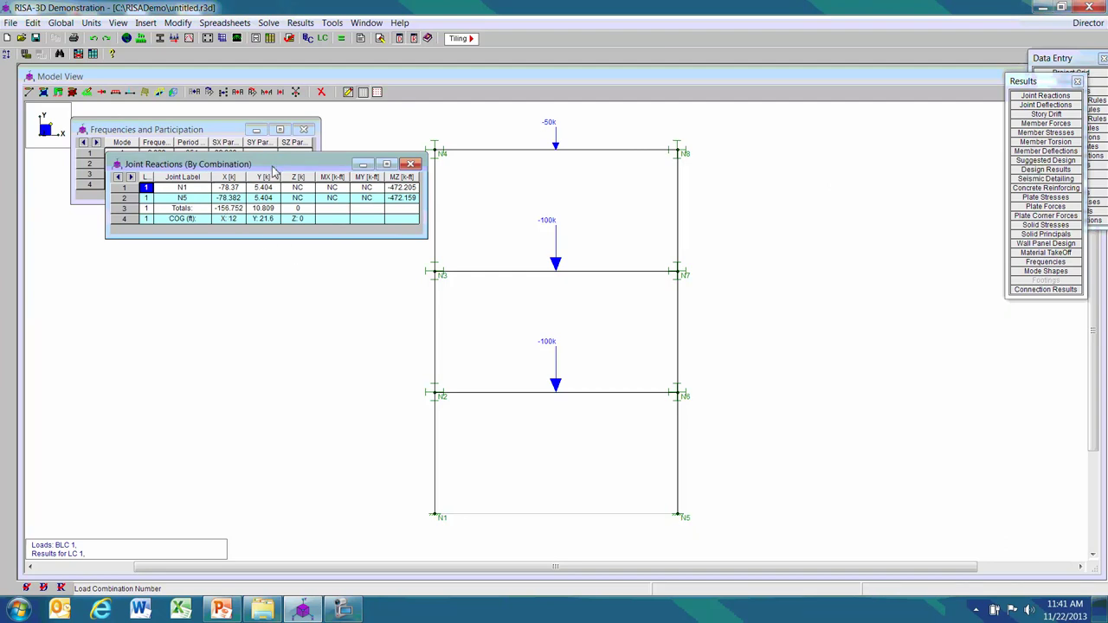
{"action": "left_click_drag", "start_coordinate": [272, 168], "coordinate": [218, 227]}
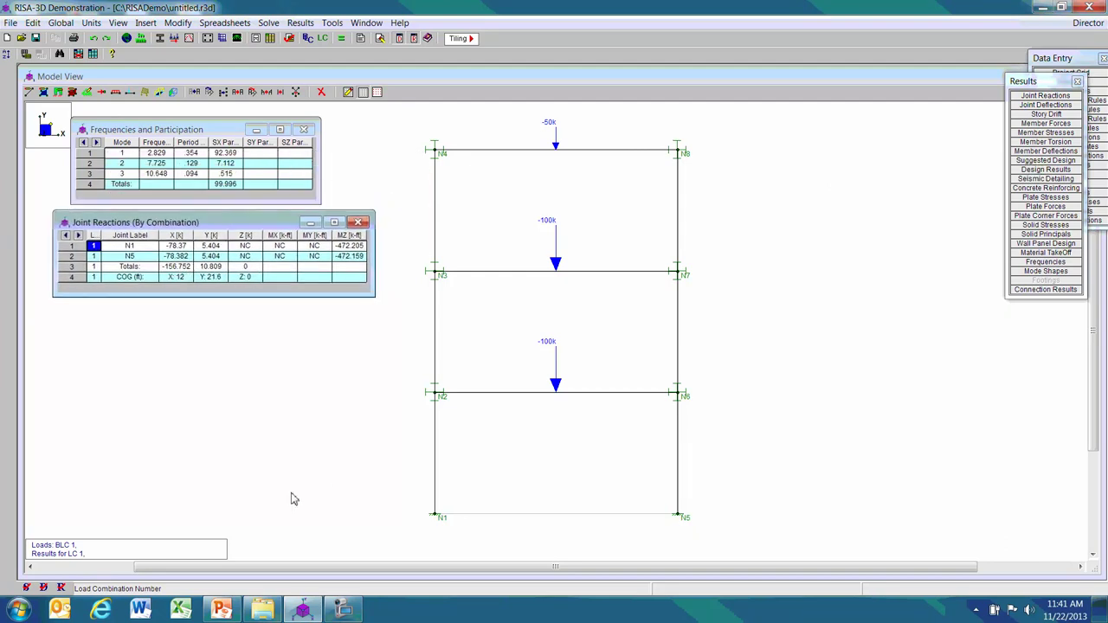
Step: Return to PowerPoint's Results summary slide to compare the 157.7-kip MDOF base shear
{"action": "left_click", "coordinate": [221, 610]}
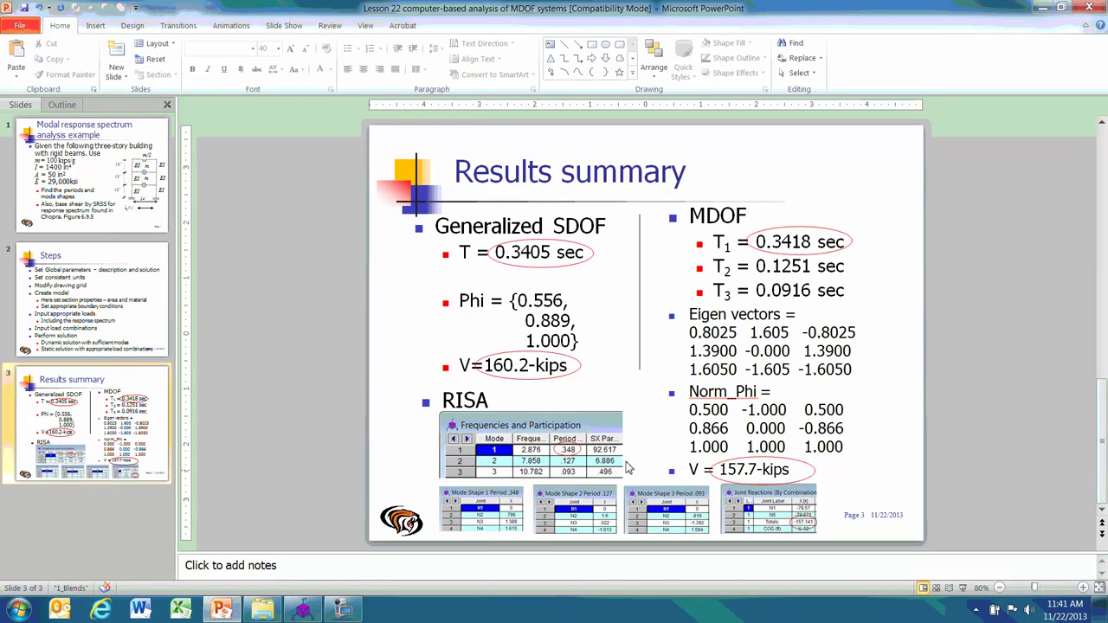